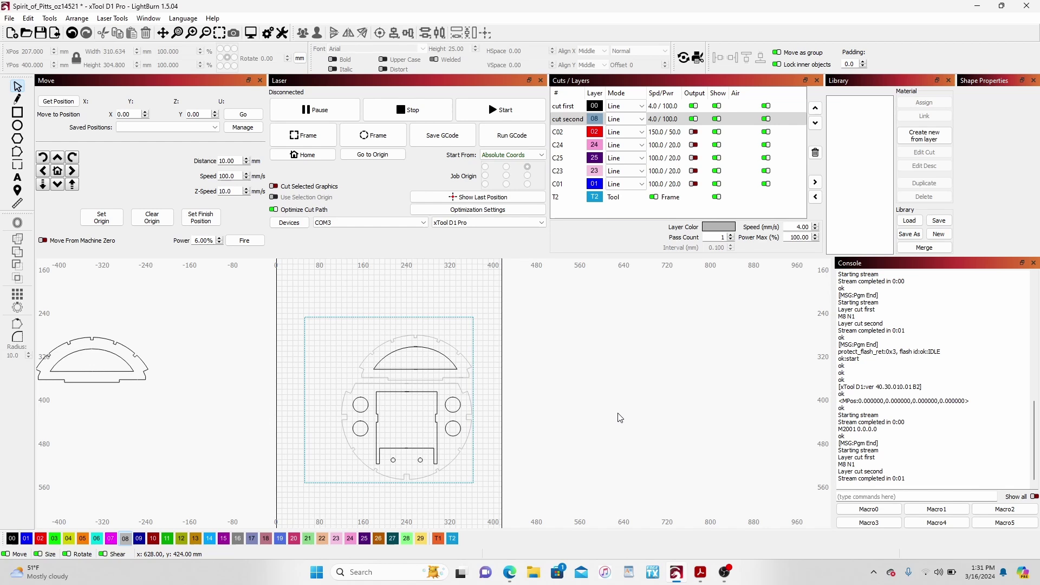
- Zoom to fit all objects: the former, the long spar and the 1/8X12X48 stock outline
{"action": "key", "text": "ctrl+shift+a"}
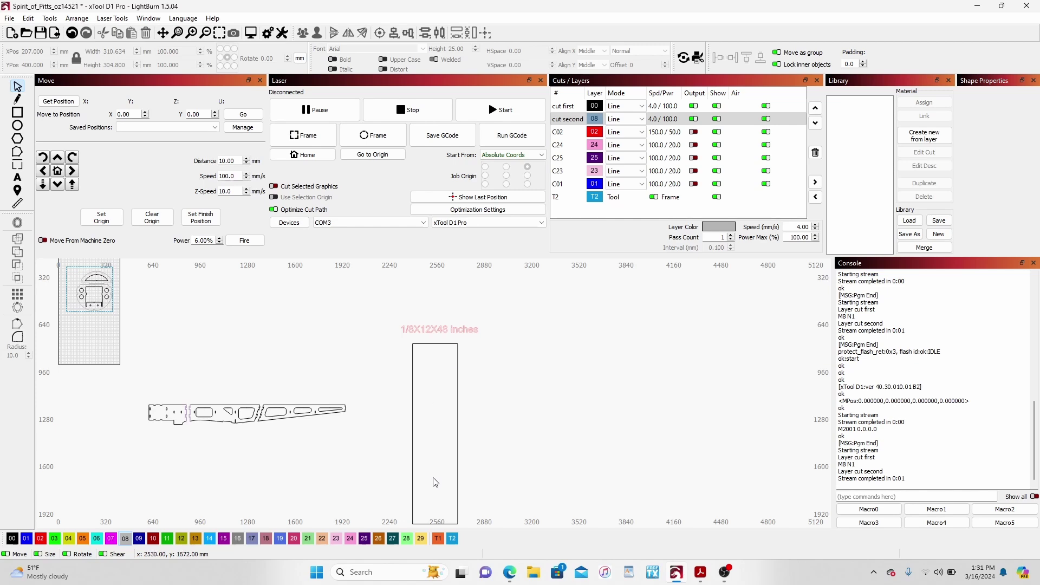
- Zoom in on the round former with its arched top, four holes and rectangular cutout
{"action": "scroll", "coordinate": [455, 385], "scroll_direction": "up", "scroll_amount": 5}
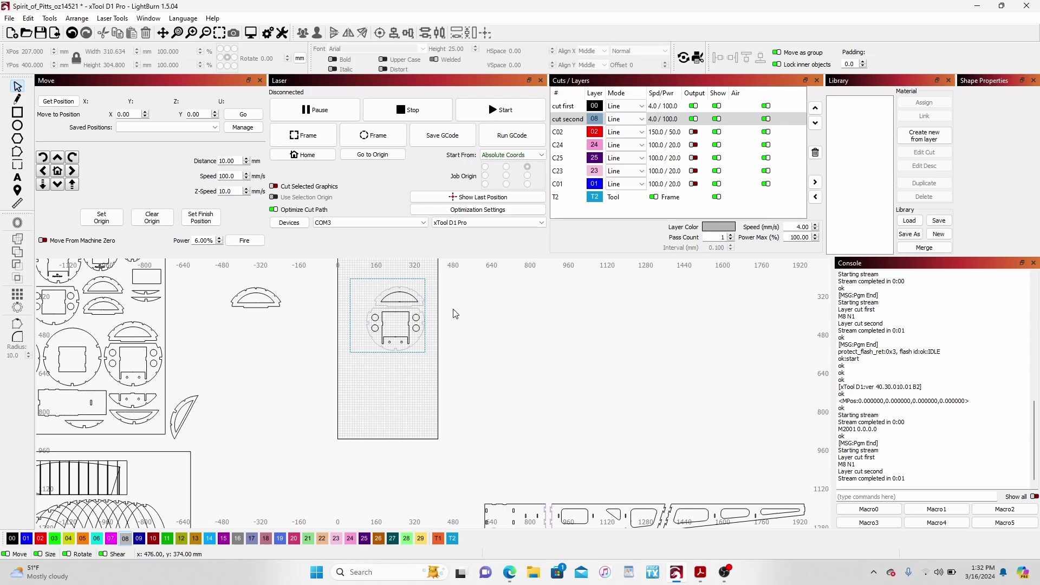
{"action": "scroll", "coordinate": [455, 315], "scroll_direction": "up", "scroll_amount": 3}
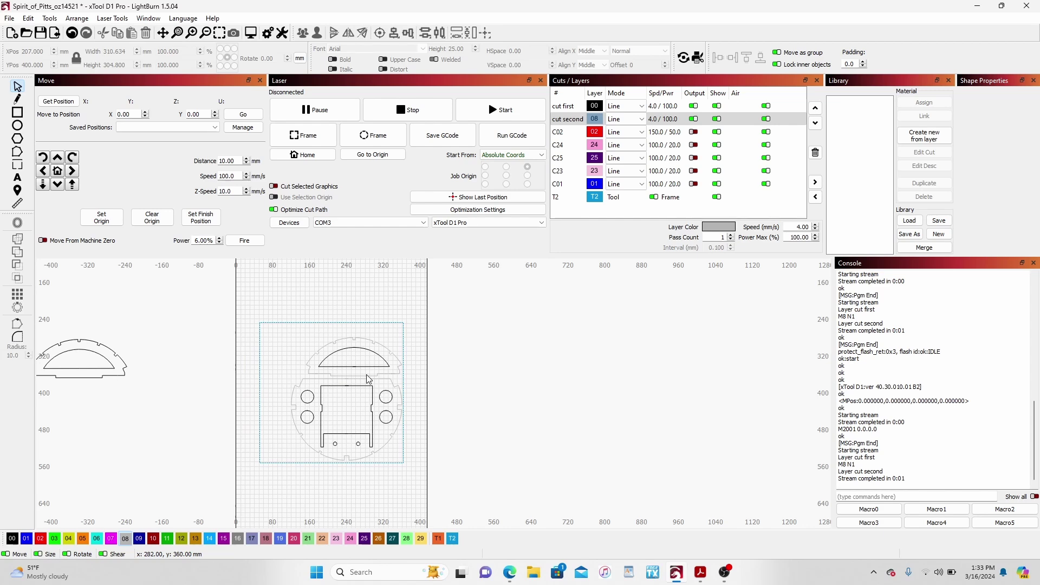
- Zoom in and out around the arc piece and the former to review them
{"action": "scroll", "coordinate": [345, 351], "scroll_direction": "up", "scroll_amount": 4}
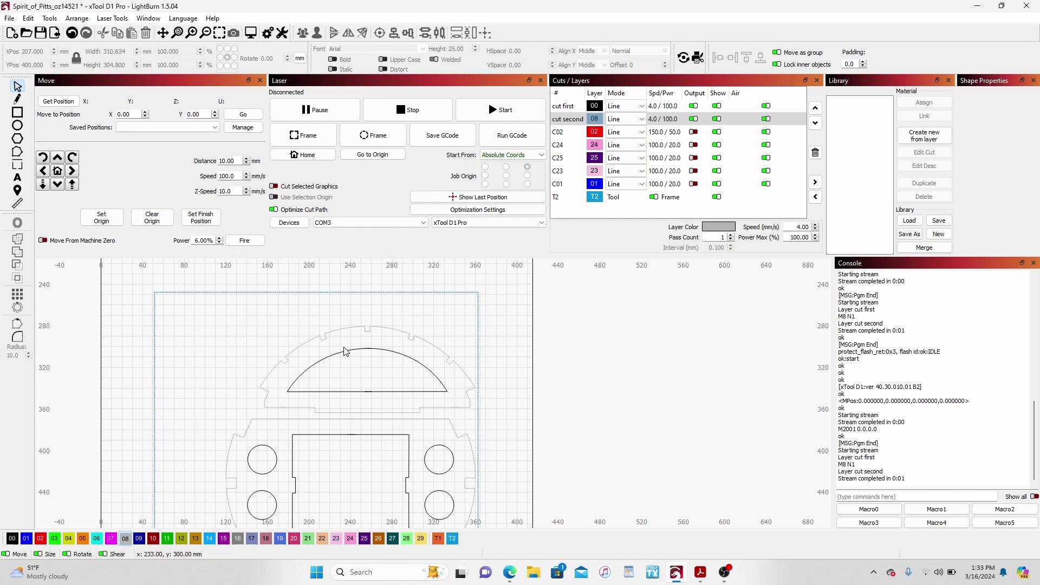
{"action": "scroll", "coordinate": [345, 351], "scroll_direction": "up", "scroll_amount": 7}
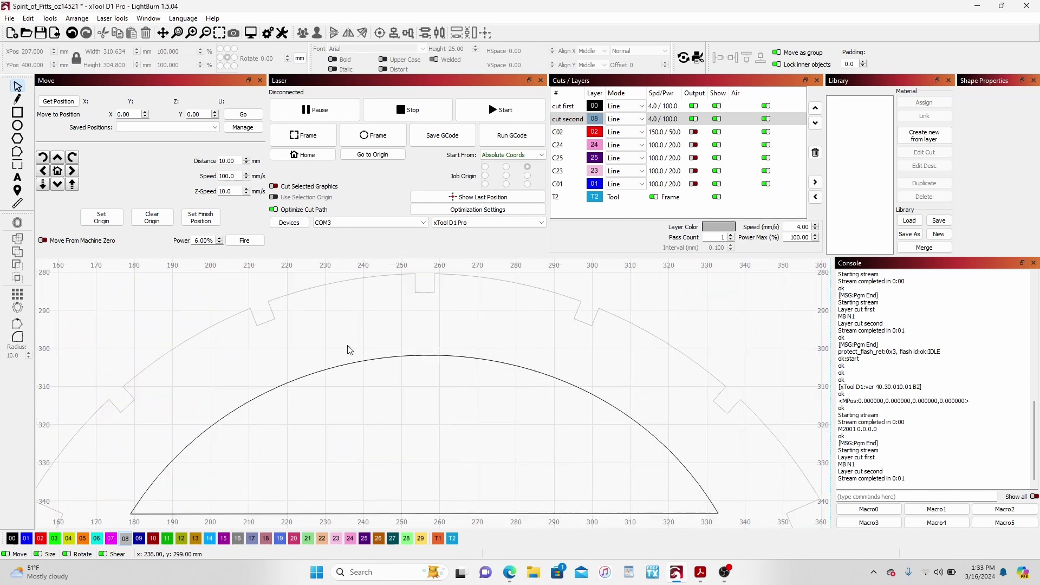
{"action": "scroll", "coordinate": [349, 349], "scroll_direction": "down", "scroll_amount": 3}
{"action": "scroll", "coordinate": [379, 436], "scroll_direction": "down", "scroll_amount": 2}
{"action": "scroll", "coordinate": [382, 436], "scroll_direction": "up", "scroll_amount": 5}
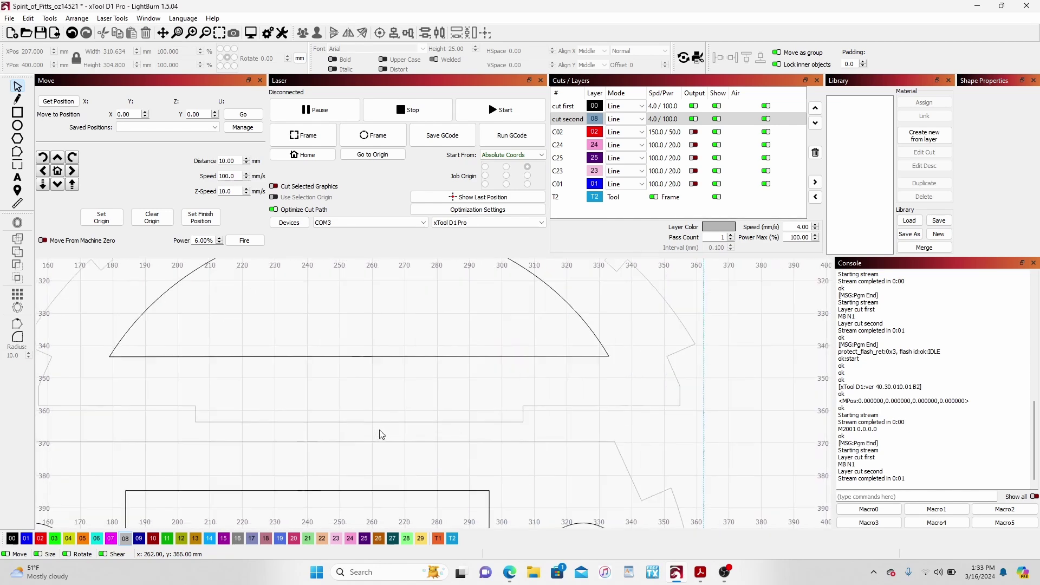
{"action": "scroll", "coordinate": [381, 435], "scroll_direction": "down", "scroll_amount": 7}
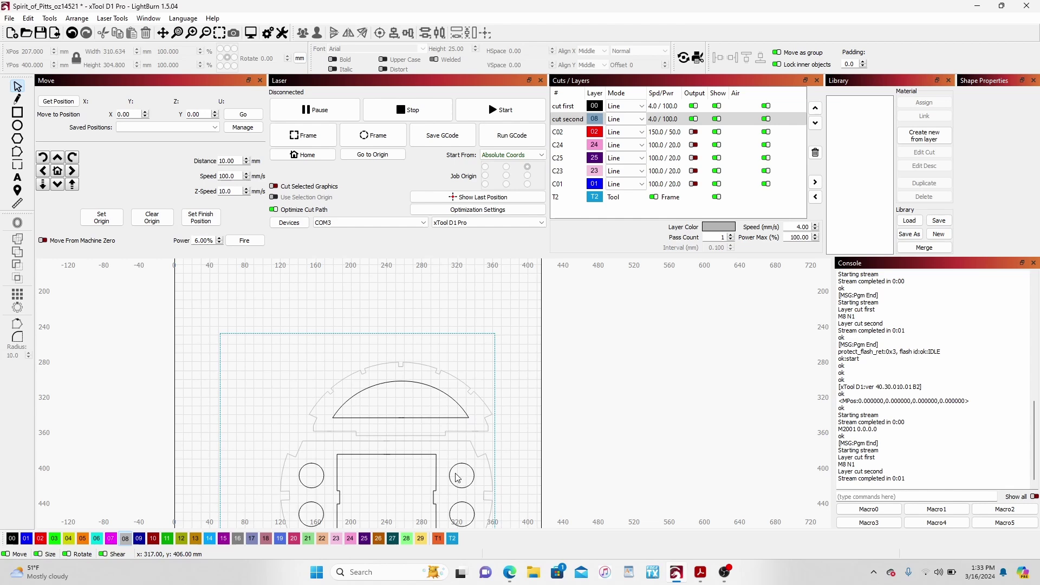
{"action": "scroll", "coordinate": [265, 473], "scroll_direction": "up", "scroll_amount": 2}
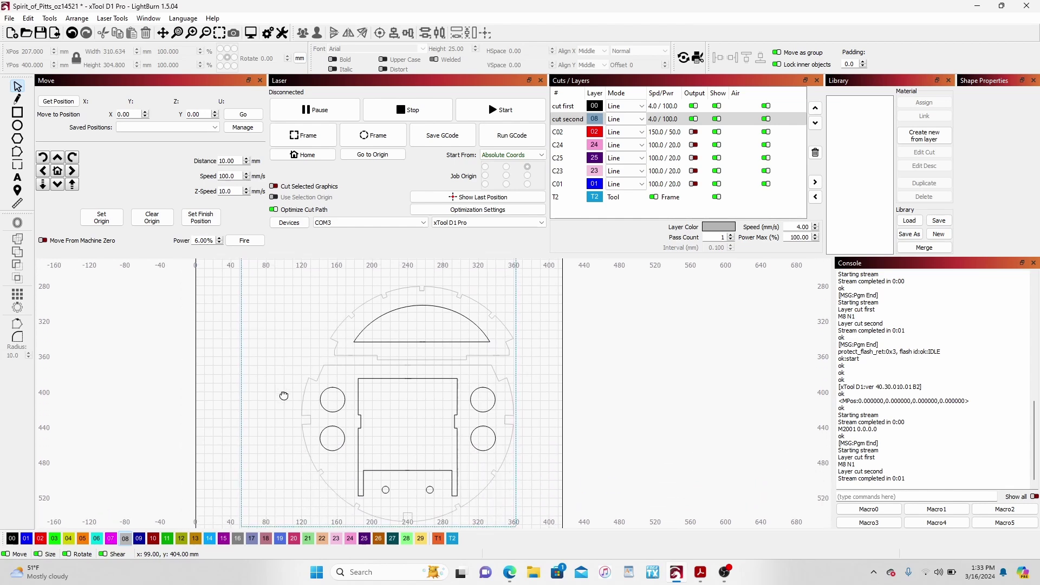
{"action": "scroll", "coordinate": [295, 452], "scroll_direction": "up", "scroll_amount": 3}
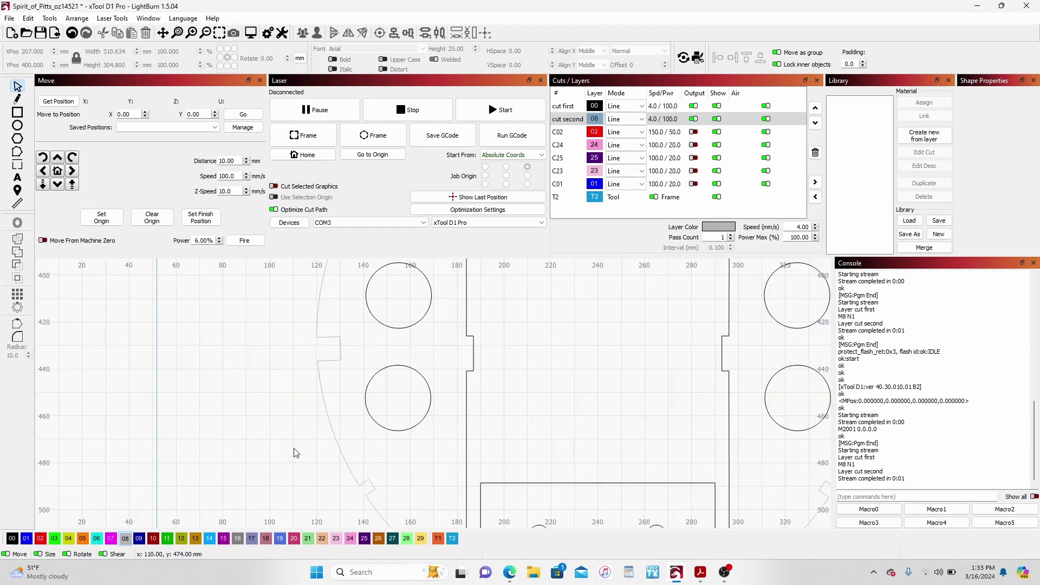
{"action": "scroll", "coordinate": [295, 450], "scroll_direction": "down", "scroll_amount": 4}
{"action": "scroll", "coordinate": [345, 510], "scroll_direction": "up", "scroll_amount": 1}
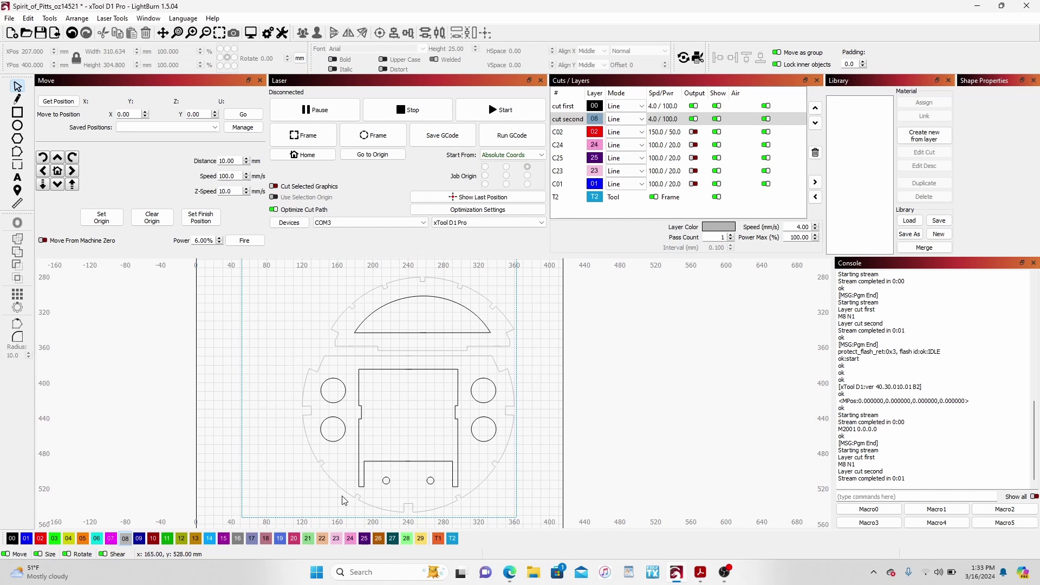
{"action": "scroll", "coordinate": [300, 471], "scroll_direction": "left", "scroll_amount": 5}
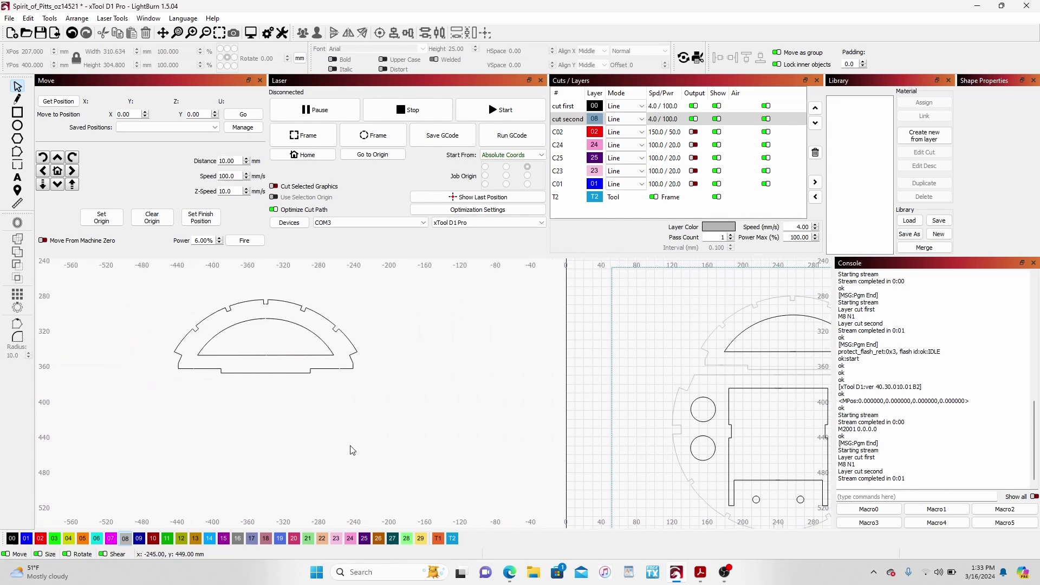
{"action": "scroll", "coordinate": [346, 399], "scroll_direction": "up", "scroll_amount": 2}
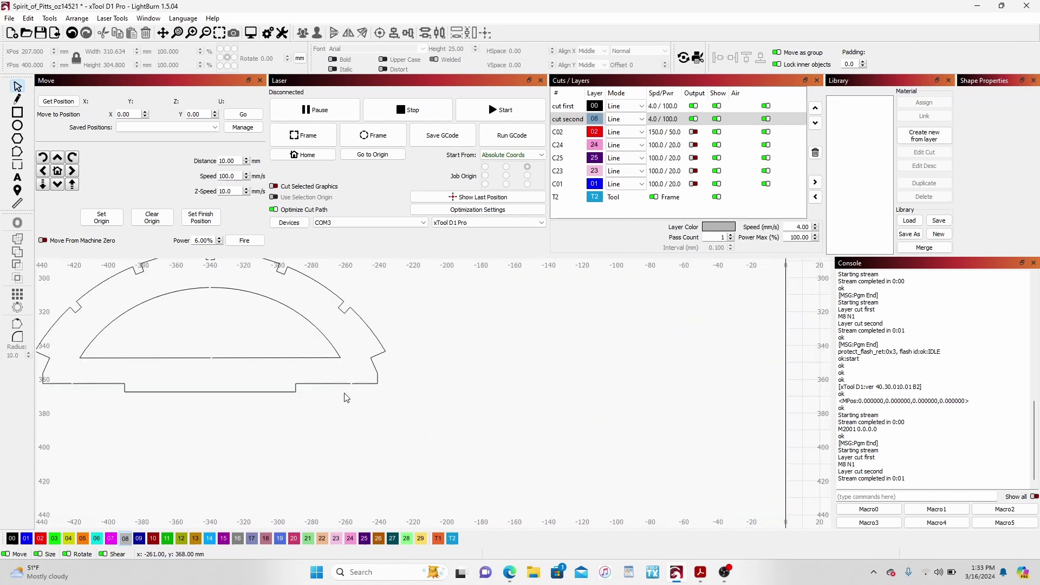
{"action": "scroll", "coordinate": [347, 398], "scroll_direction": "up", "scroll_amount": 3}
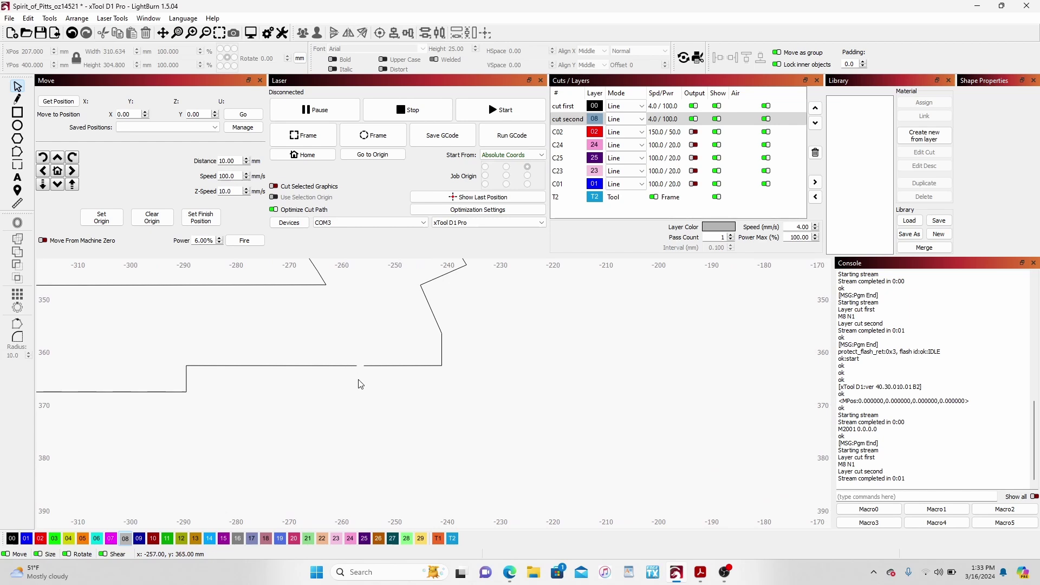
{"action": "scroll", "coordinate": [361, 384], "scroll_direction": "down", "scroll_amount": 4}
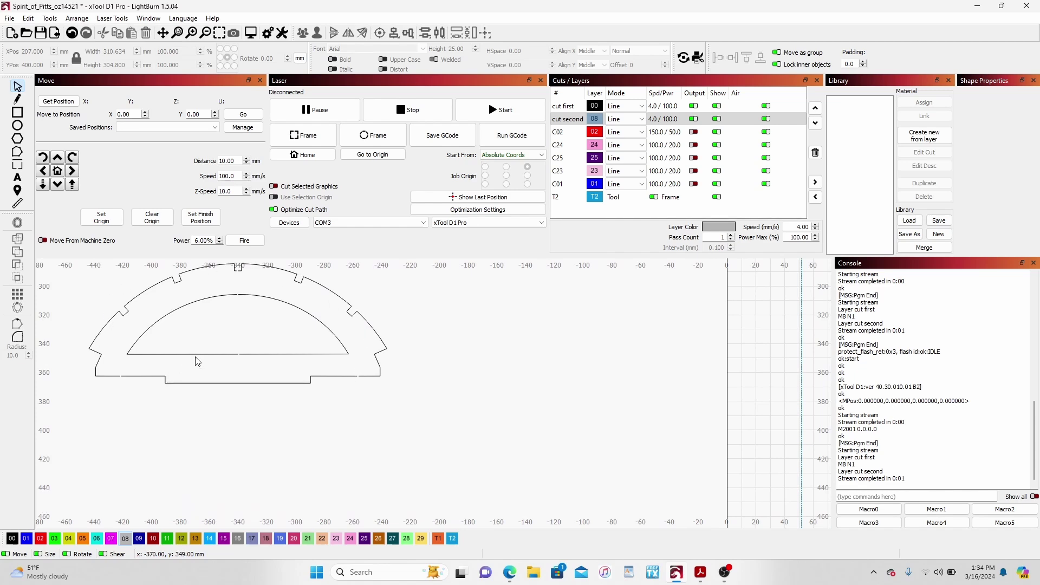
{"action": "scroll", "coordinate": [245, 302], "scroll_direction": "up", "scroll_amount": 6}
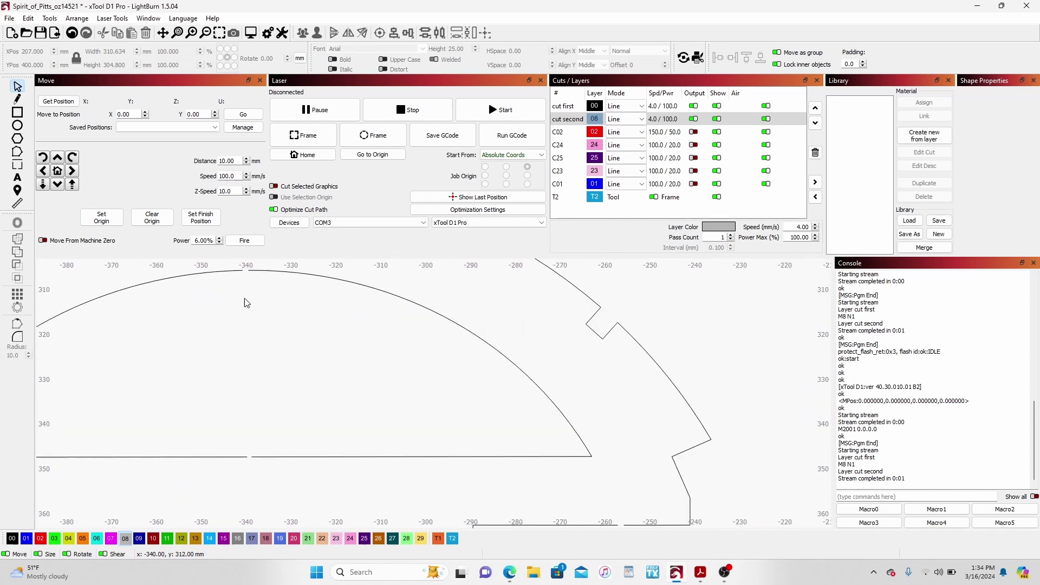
{"action": "scroll", "coordinate": [245, 302], "scroll_direction": "down", "scroll_amount": 7}
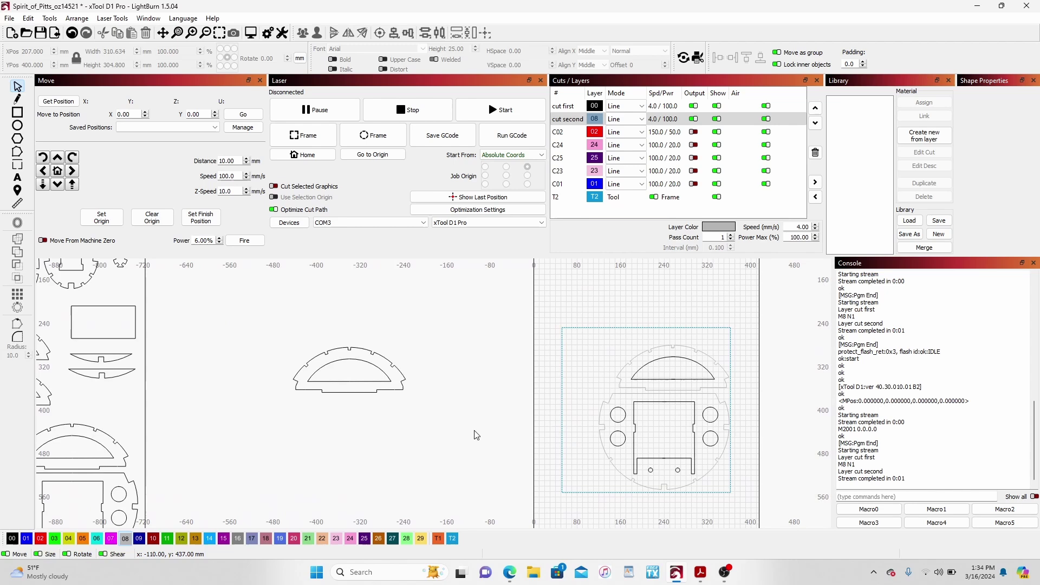
- Pan back to the former and zoom deep into the break in its cutout line near Y 490
{"action": "left_click_drag", "start_coordinate": [475, 431], "coordinate": [262, 409]}
{"action": "scroll", "coordinate": [400, 447], "scroll_direction": "up", "scroll_amount": 1}
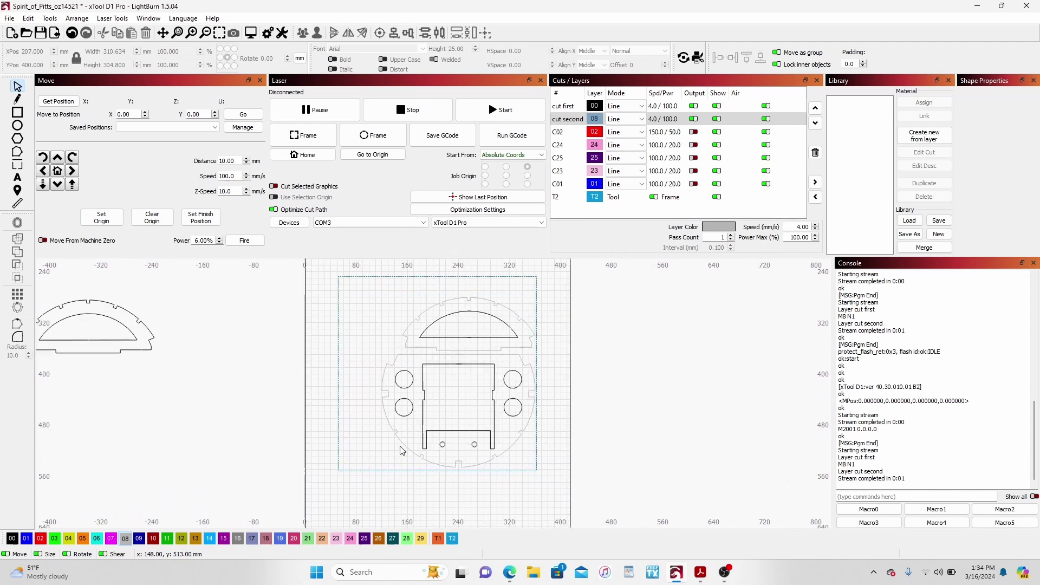
{"action": "scroll", "coordinate": [400, 446], "scroll_direction": "up", "scroll_amount": 2}
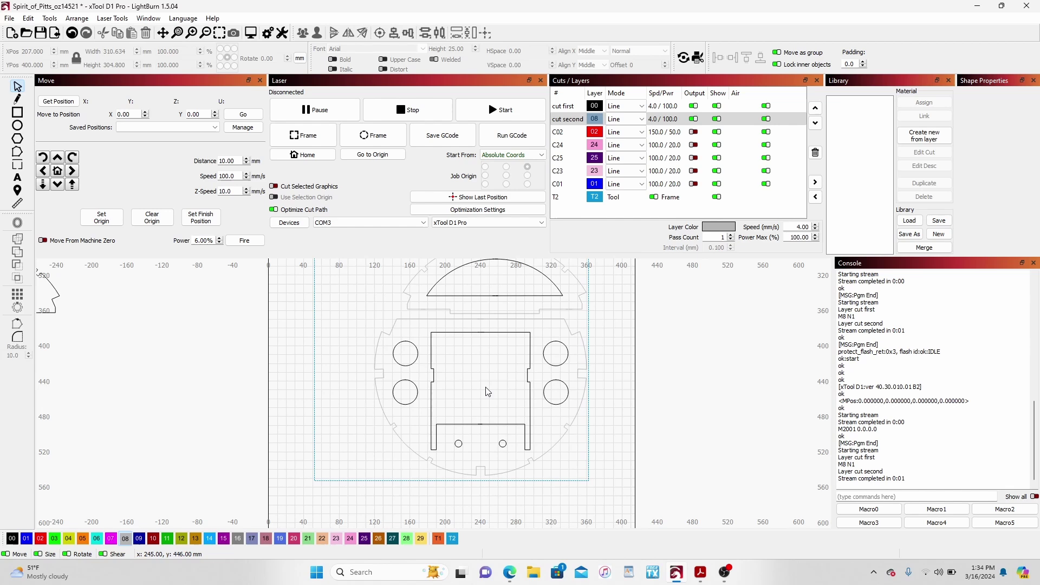
{"action": "scroll", "coordinate": [482, 428], "scroll_direction": "up", "scroll_amount": 7}
{"action": "scroll", "coordinate": [491, 428], "scroll_direction": "up", "scroll_amount": 6}
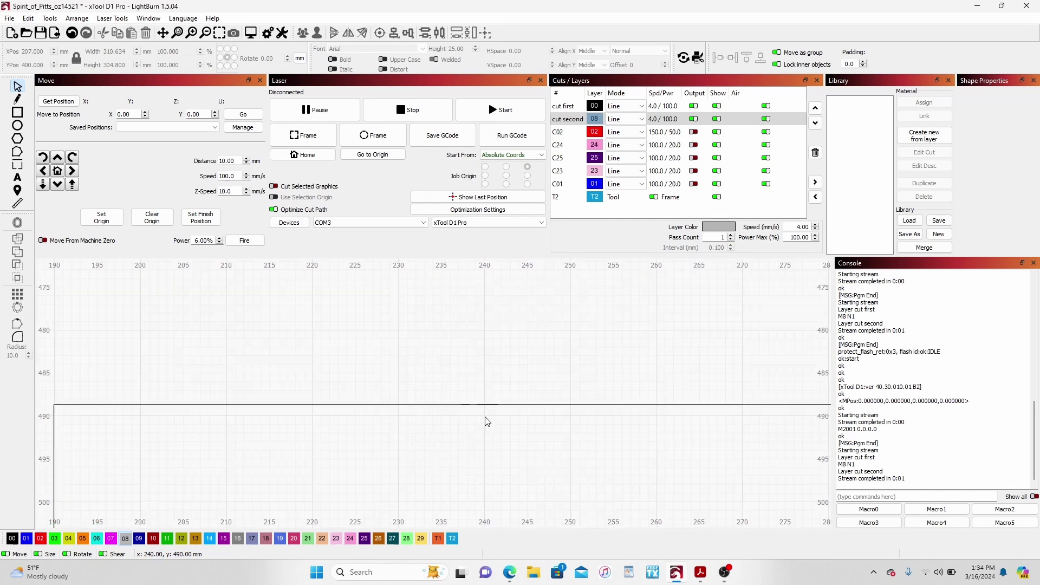
{"action": "left_click", "coordinate": [482, 397]}
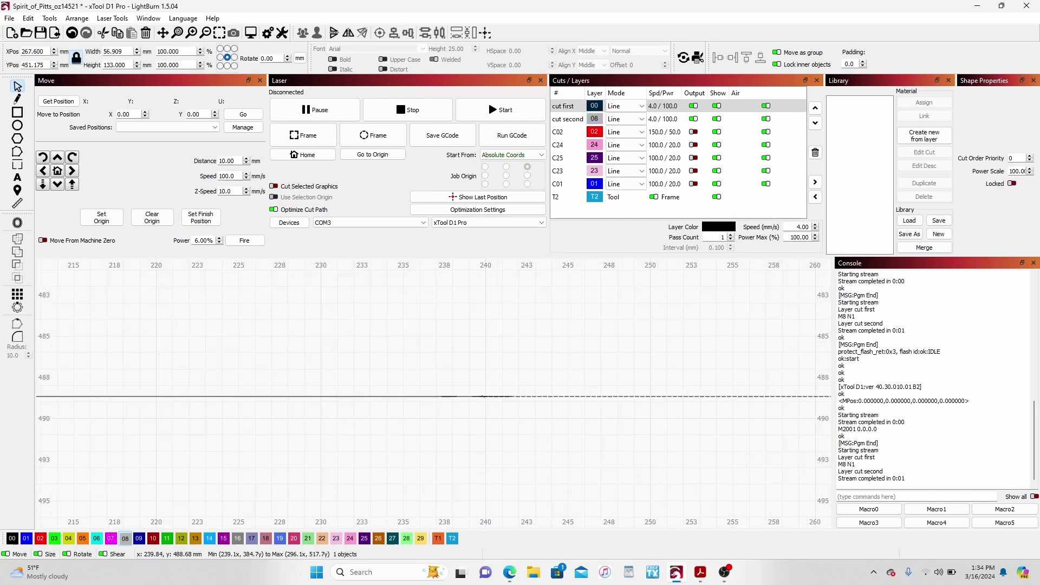
{"action": "left_click", "coordinate": [458, 397]}
{"action": "left_click", "coordinate": [457, 397]}
{"action": "left_click", "coordinate": [459, 397]}
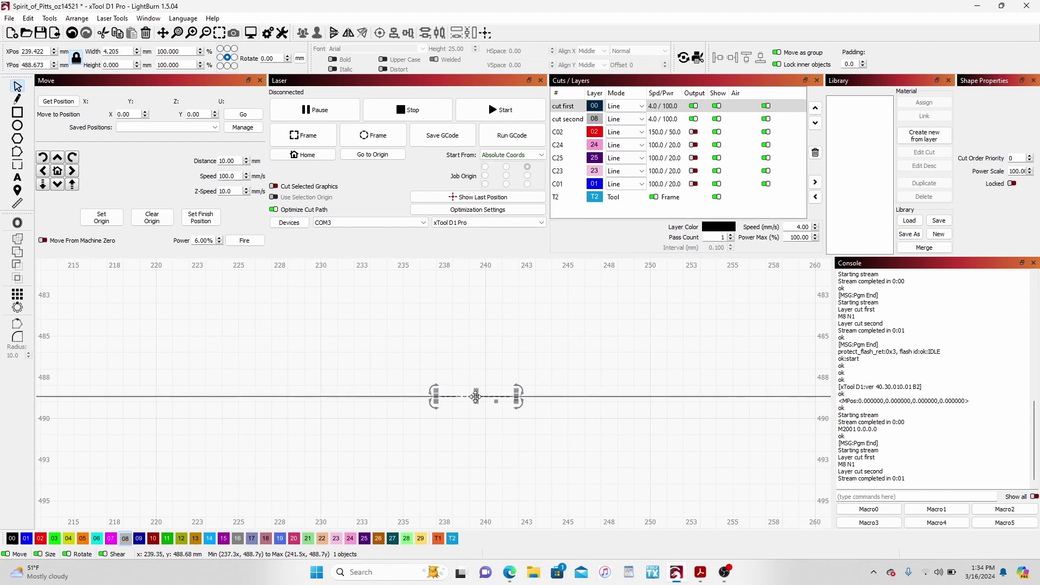
{"action": "left_click_drag", "start_coordinate": [477, 399], "coordinate": [474, 380]}
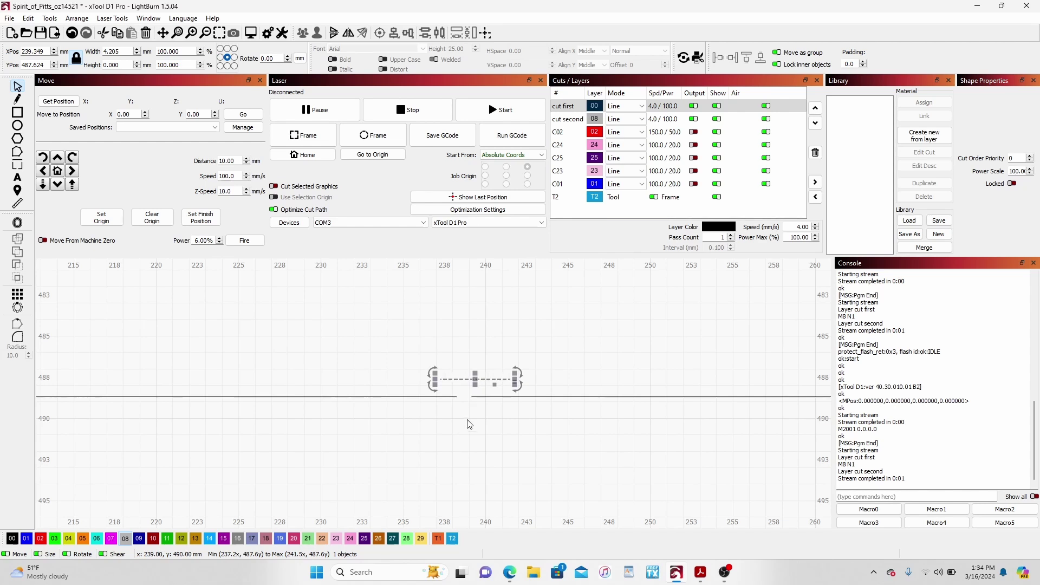
{"action": "key", "text": "ctrl+z"}
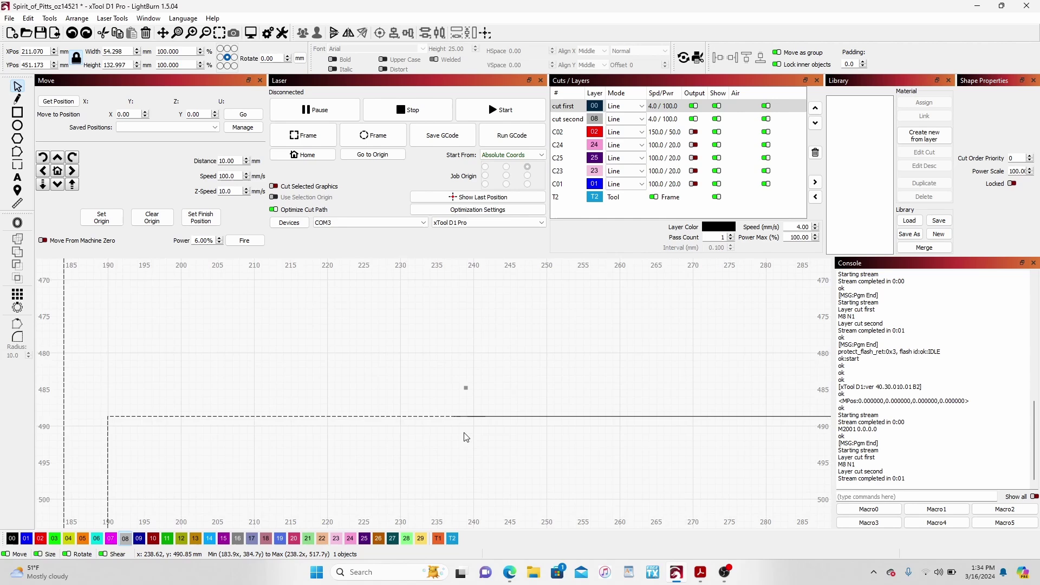
{"action": "scroll", "coordinate": [465, 433], "scroll_direction": "down", "scroll_amount": 8}
{"action": "left_click", "coordinate": [464, 433]}
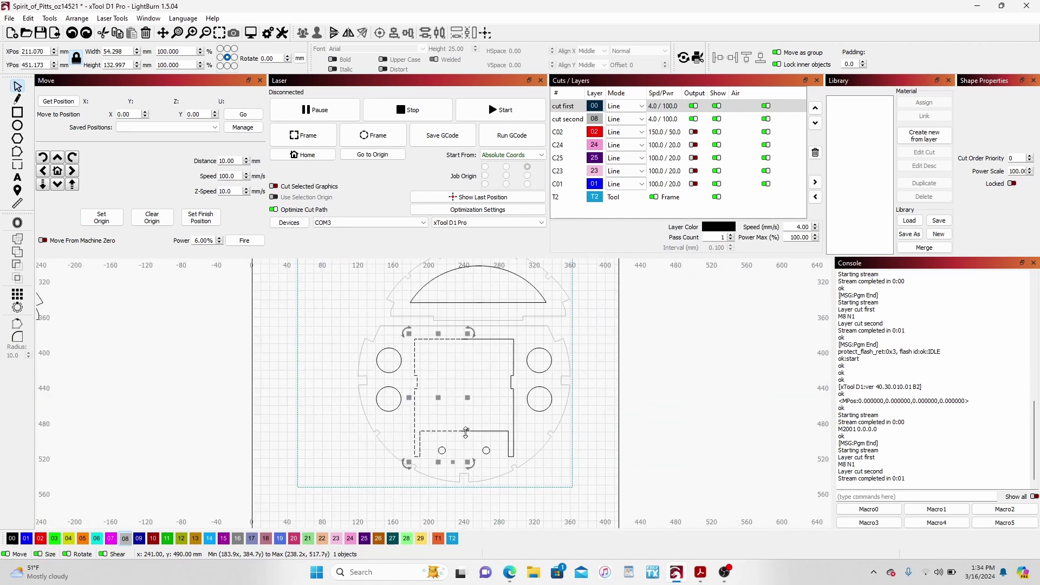
- Inspect the arc and round parts up close, then zoom out to the full parts layout
{"action": "scroll", "coordinate": [468, 431], "scroll_direction": "down", "scroll_amount": 3}
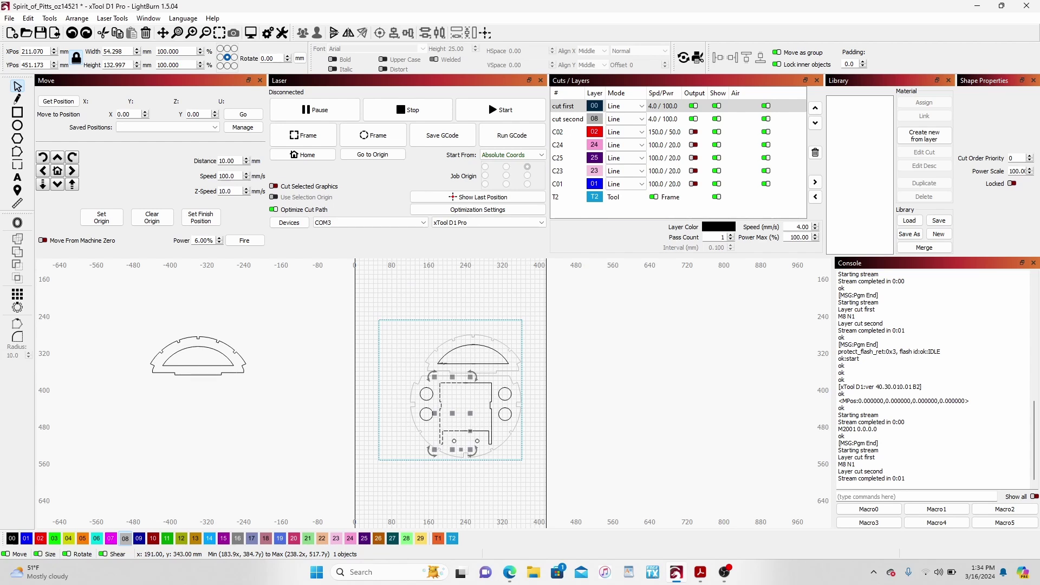
{"action": "scroll", "coordinate": [440, 419], "scroll_direction": "up", "scroll_amount": 3}
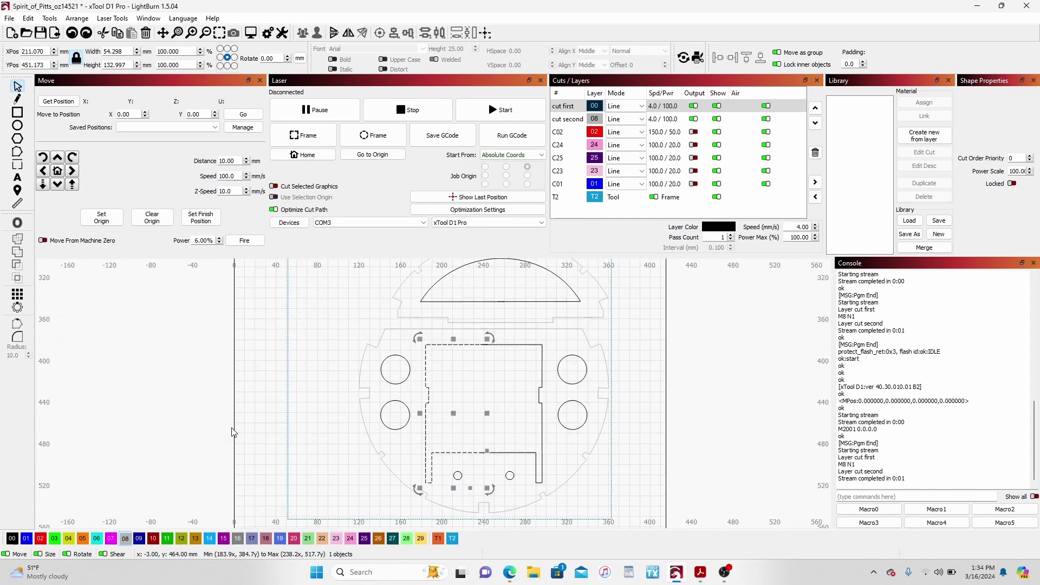
{"action": "left_click_drag", "start_coordinate": [185, 426], "coordinate": [401, 456]}
{"action": "scroll", "coordinate": [248, 365], "scroll_direction": "up", "scroll_amount": 6}
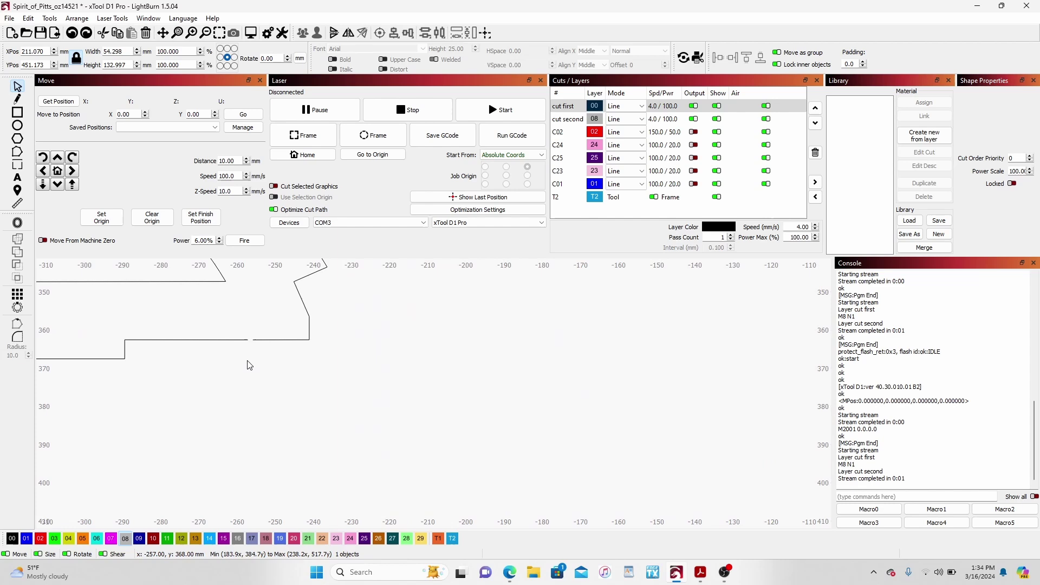
{"action": "scroll", "coordinate": [249, 365], "scroll_direction": "down", "scroll_amount": 6}
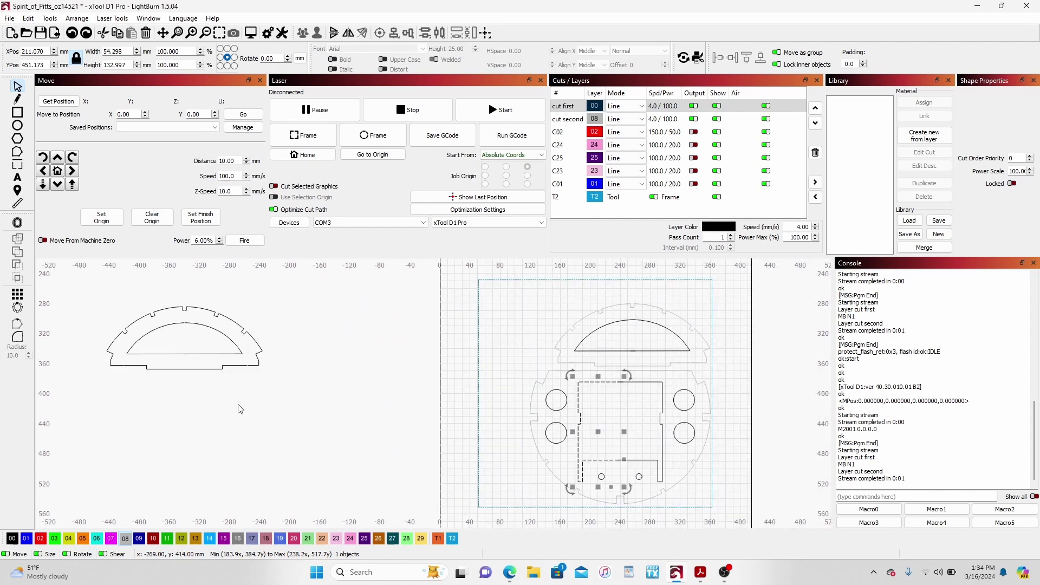
{"action": "scroll", "coordinate": [408, 417], "scroll_direction": "down", "scroll_amount": 6}
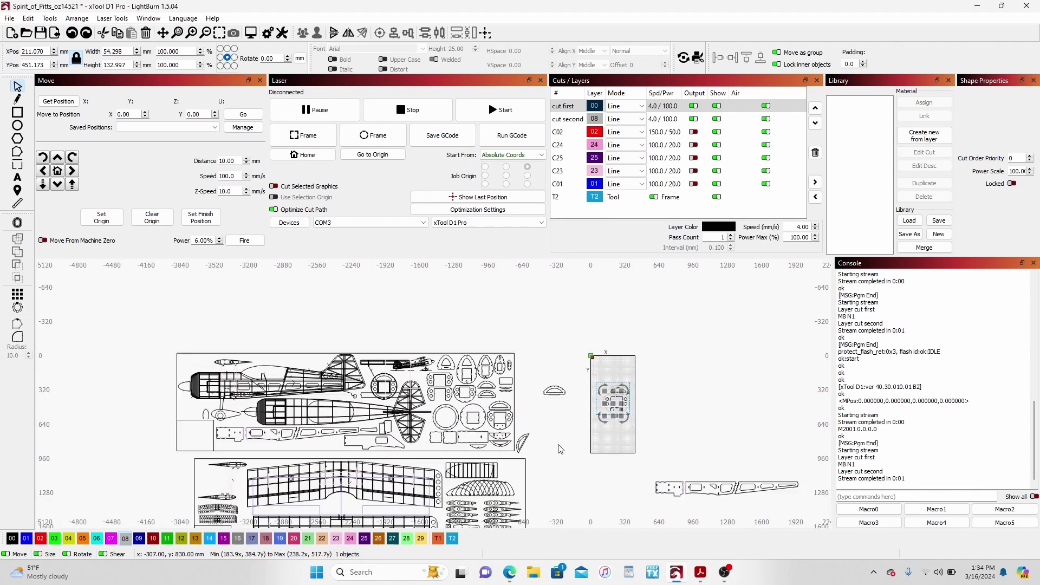
- Bring the long wing strip into view and inspect three small edge segments at its joint
{"action": "left_click_drag", "start_coordinate": [623, 493], "coordinate": [431, 459]}
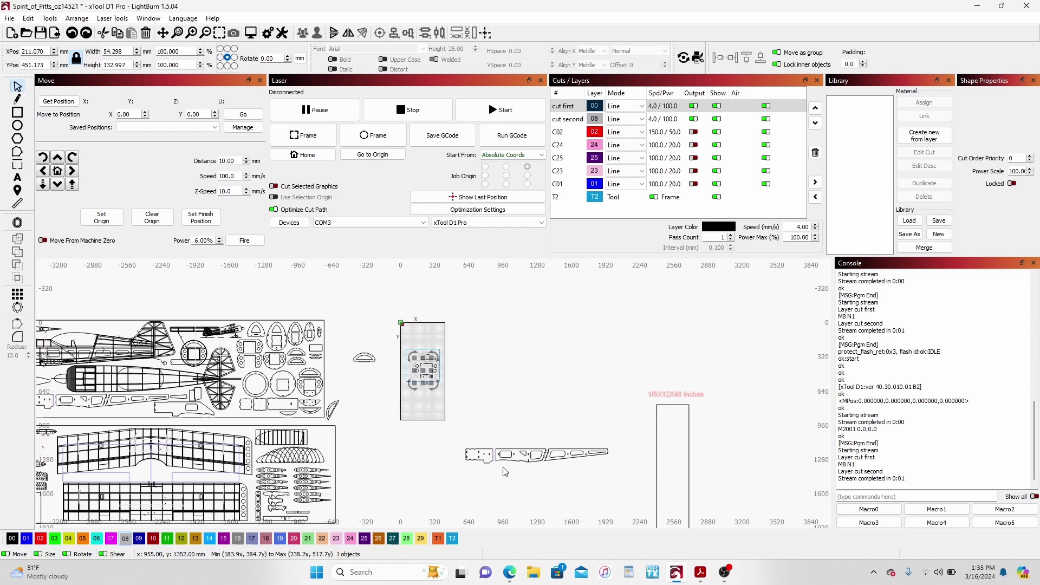
{"action": "scroll", "coordinate": [501, 468], "scroll_direction": "up", "scroll_amount": 10}
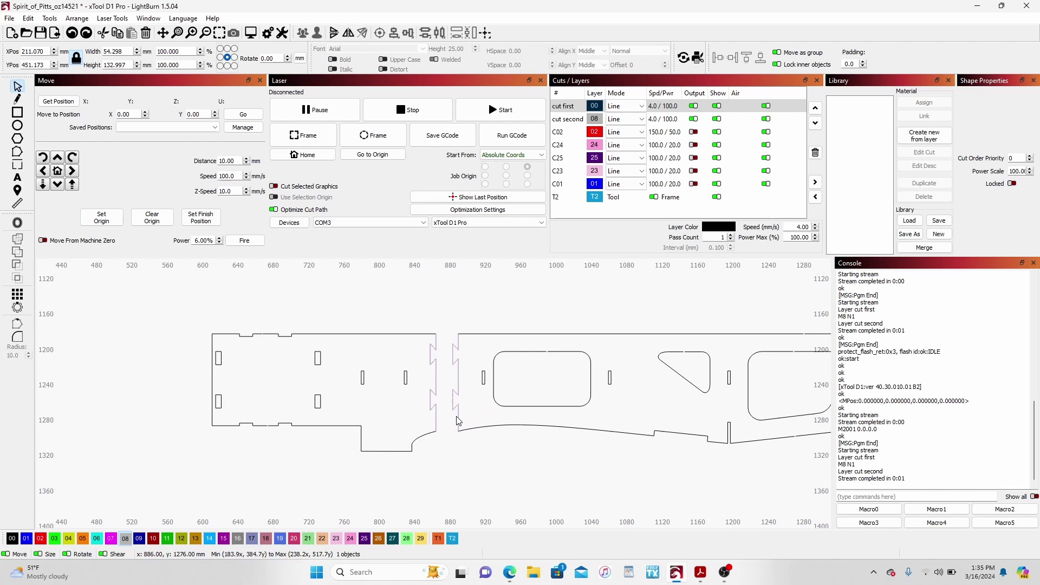
{"action": "left_click", "coordinate": [458, 416]}
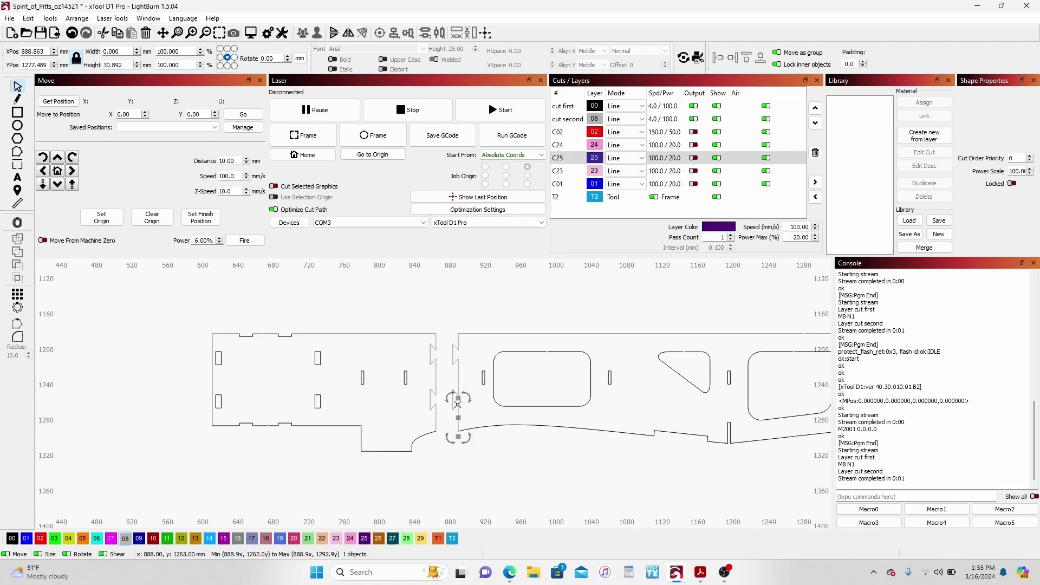
{"action": "left_click", "coordinate": [457, 379]}
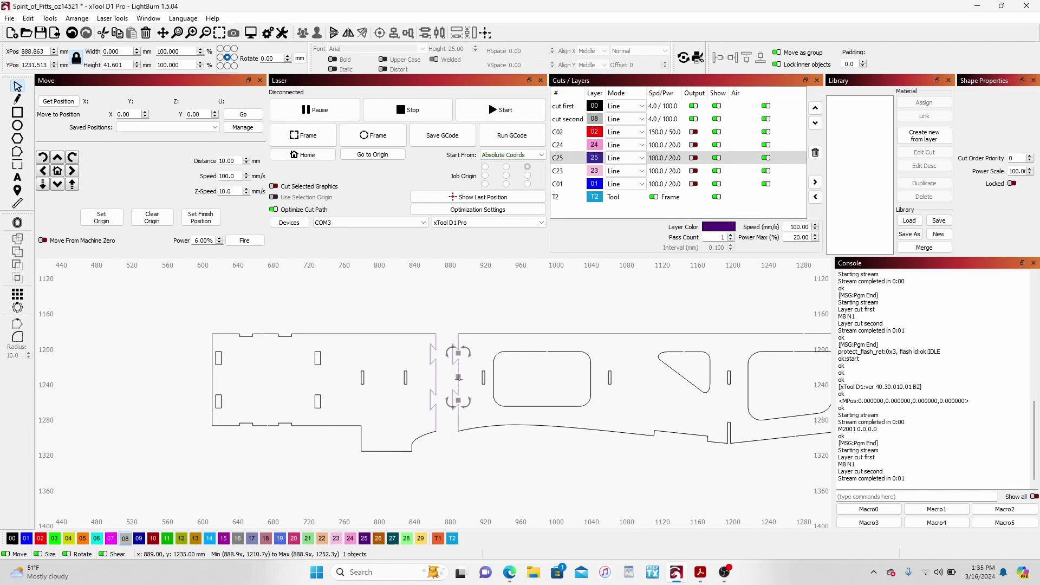
{"action": "left_click", "coordinate": [501, 483]}
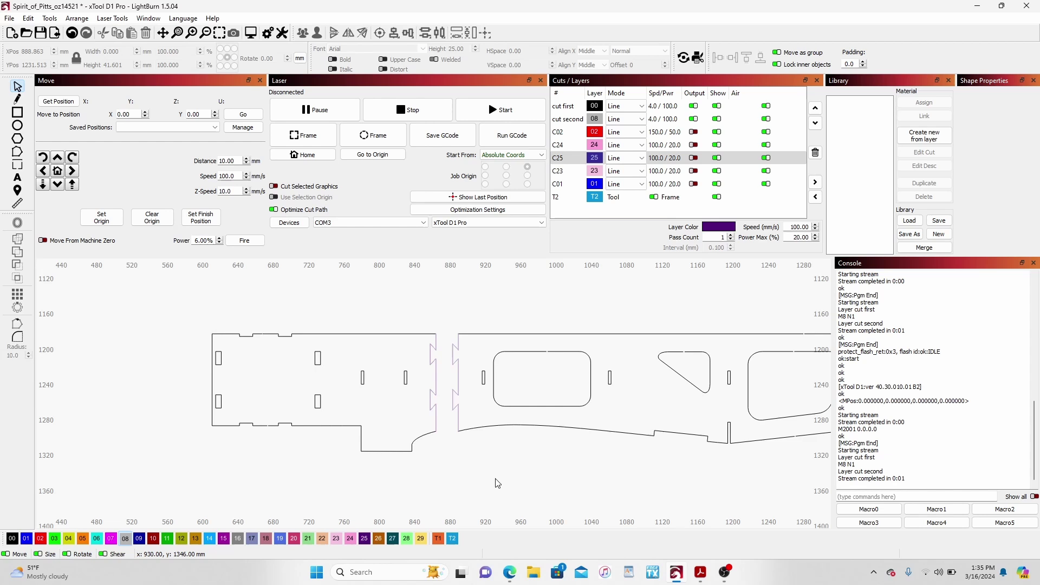
- Inspect the small segment at the pink dovetail joint, deselect, and re-centre the wing strip
{"action": "scroll", "coordinate": [498, 484], "scroll_direction": "down", "scroll_amount": 3}
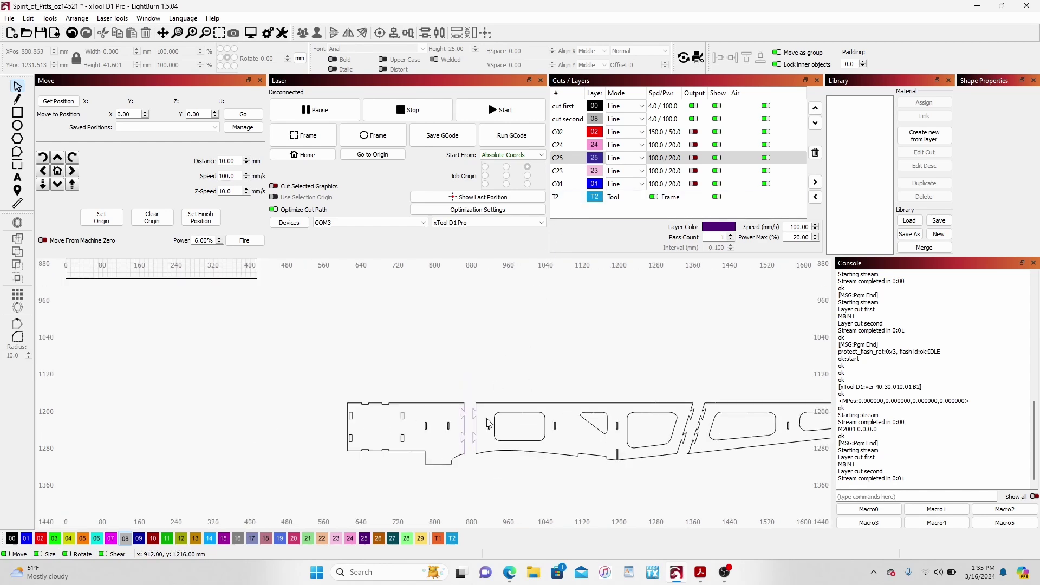
{"action": "left_click", "coordinate": [477, 431]}
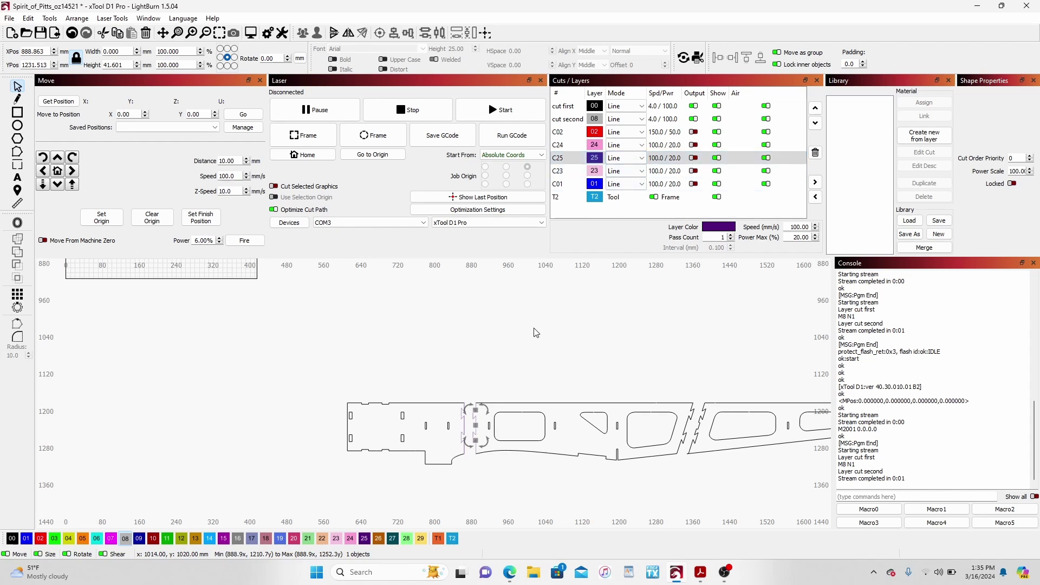
{"action": "left_click", "coordinate": [534, 380]}
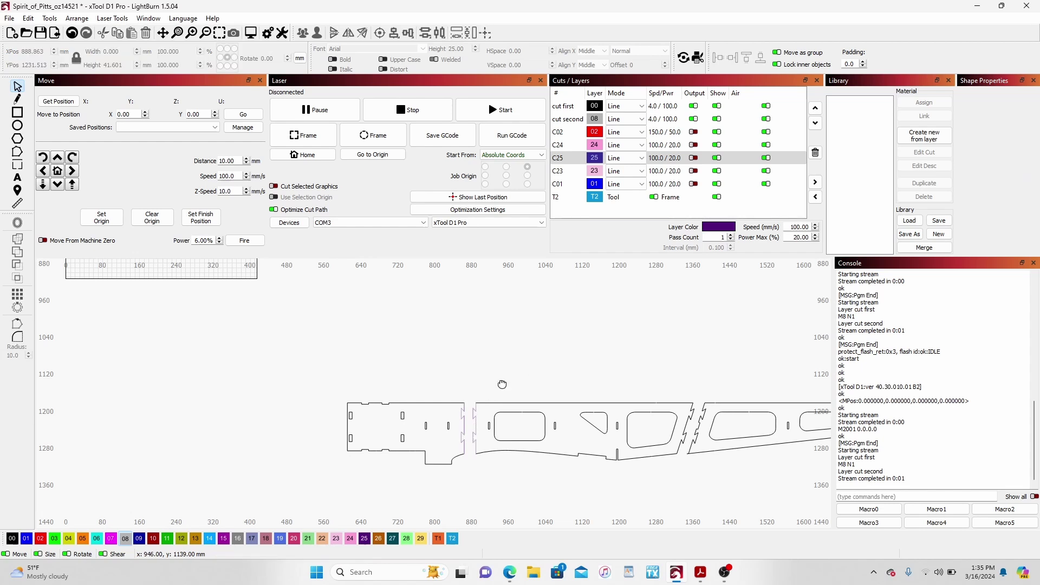
{"action": "left_click_drag", "start_coordinate": [503, 384], "coordinate": [477, 375]}
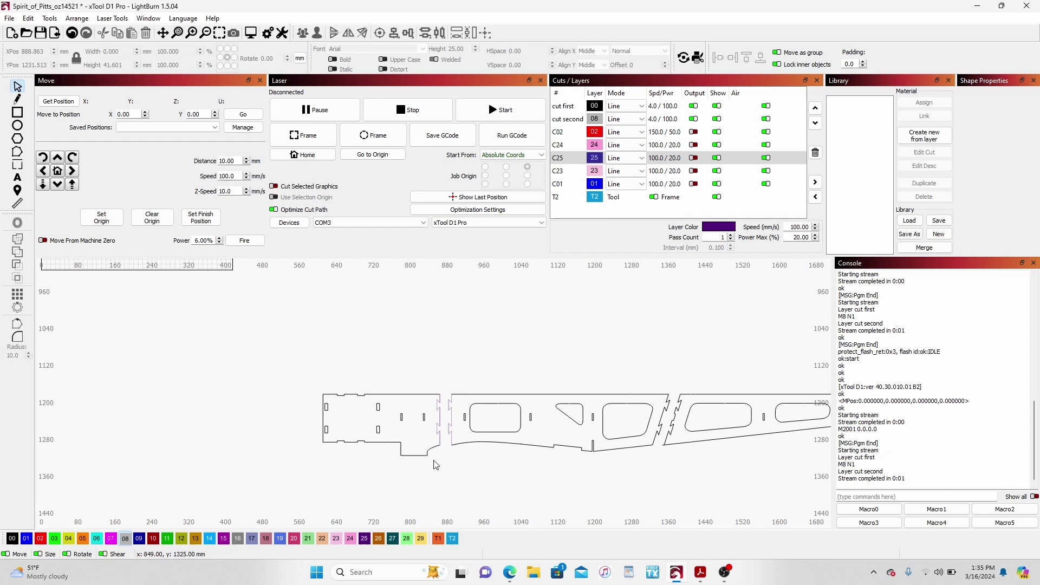
{"action": "scroll", "coordinate": [440, 435], "scroll_direction": "up", "scroll_amount": 1}
{"action": "scroll", "coordinate": [440, 435], "scroll_direction": "up", "scroll_amount": 5}
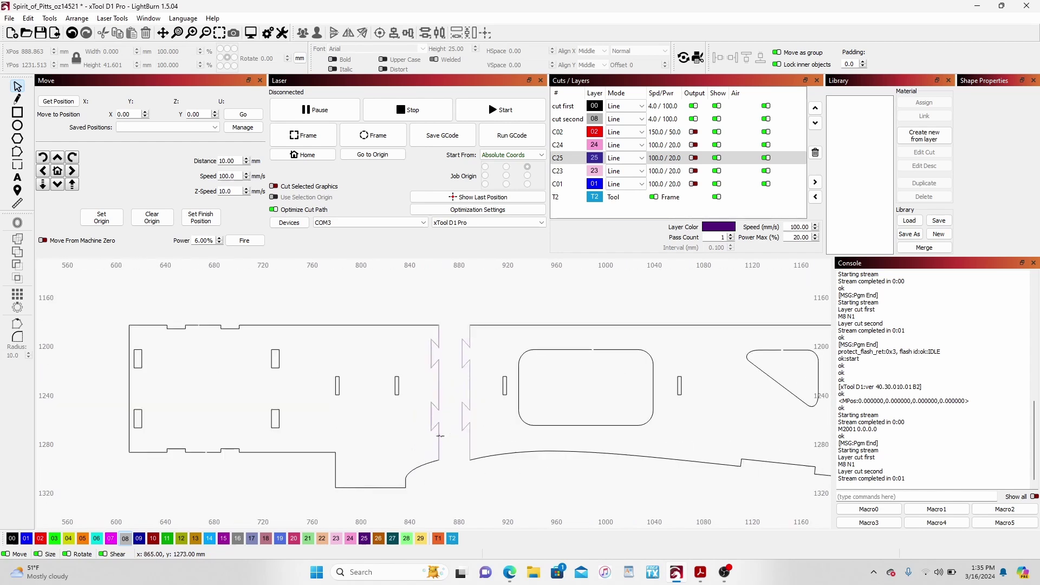
{"action": "scroll", "coordinate": [440, 435], "scroll_direction": "down", "scroll_amount": 2}
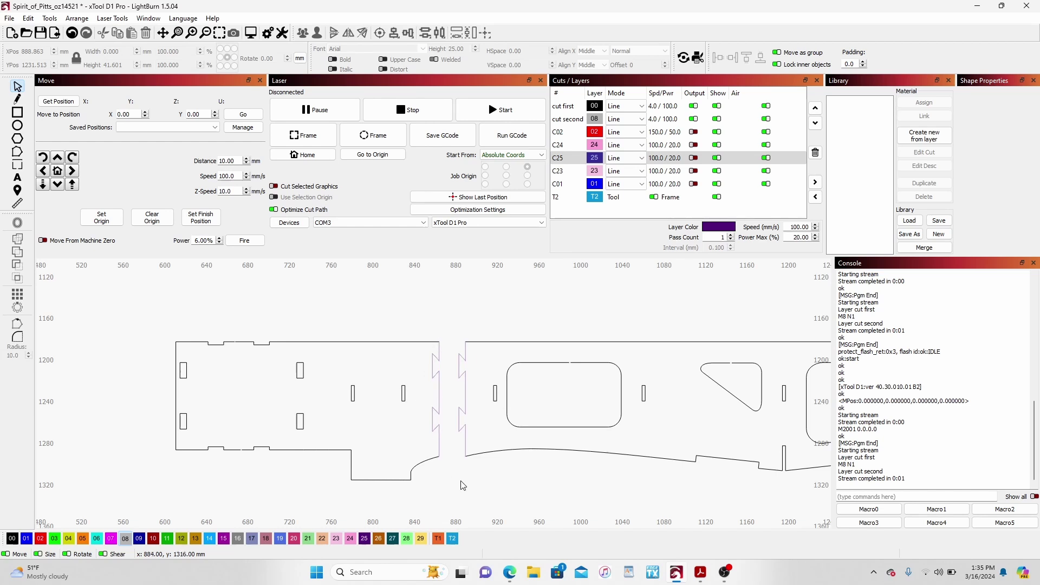
- Group all shapes of the middle wing section into one object with Ctrl+G
{"action": "scroll", "coordinate": [498, 493], "scroll_direction": "down", "scroll_amount": 6}
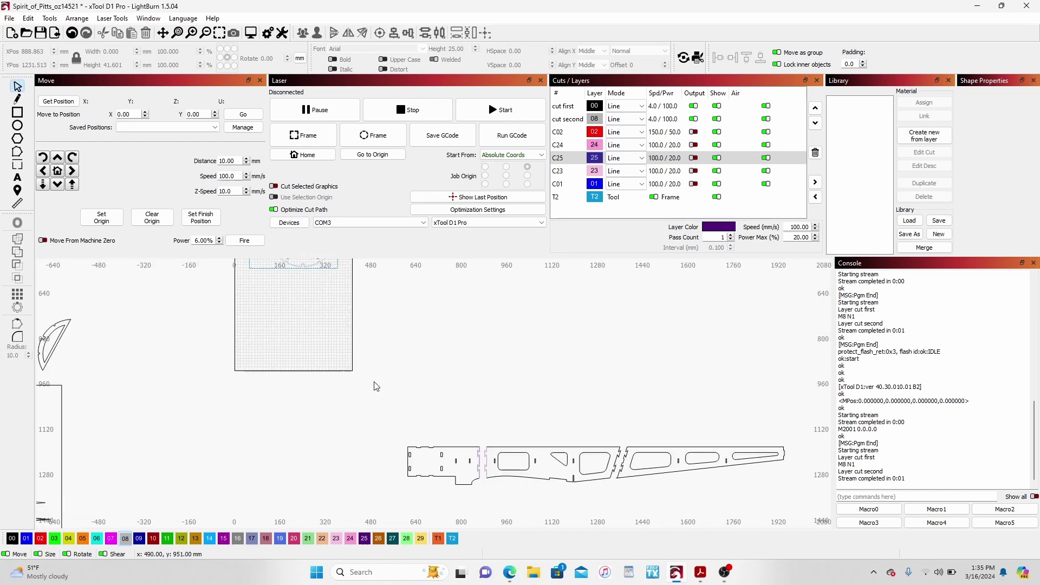
{"action": "left_click_drag", "start_coordinate": [572, 520], "coordinate": [437, 514]}
{"action": "scroll", "coordinate": [356, 427], "scroll_direction": "up", "scroll_amount": 3}
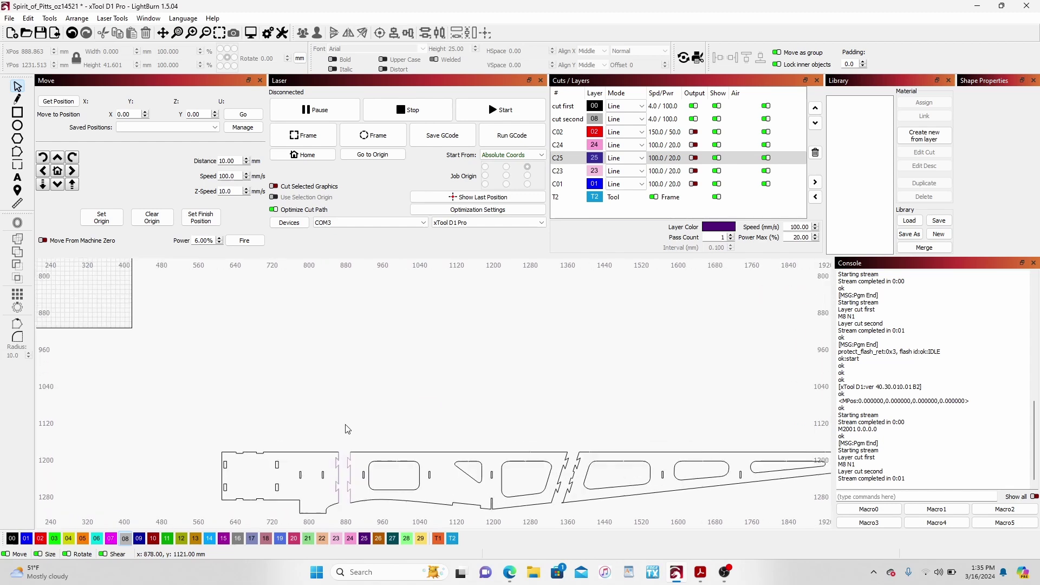
{"action": "left_click_drag", "start_coordinate": [344, 438], "coordinate": [572, 516]}
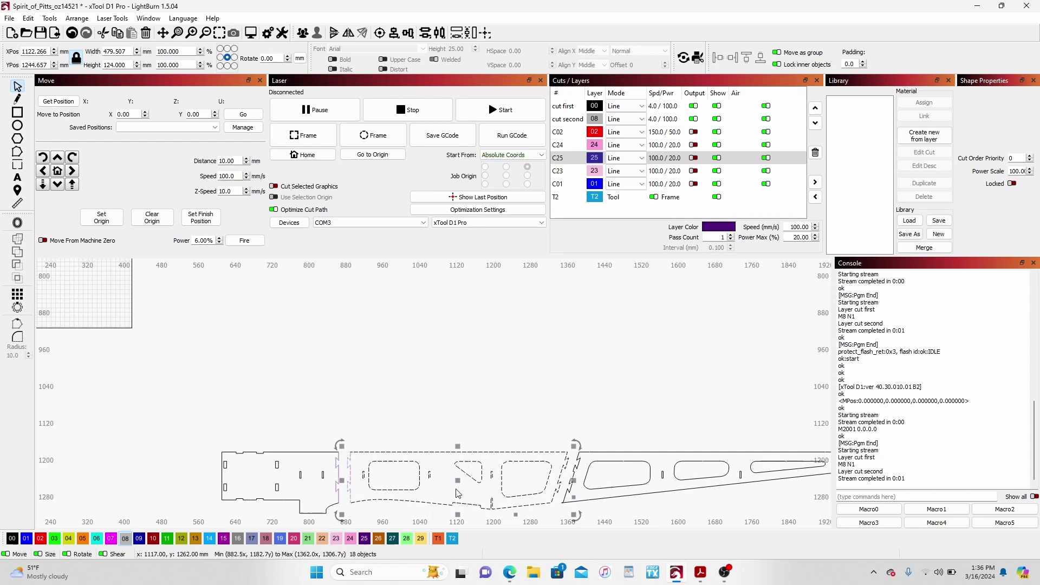
{"action": "left_click", "coordinate": [303, 34]}
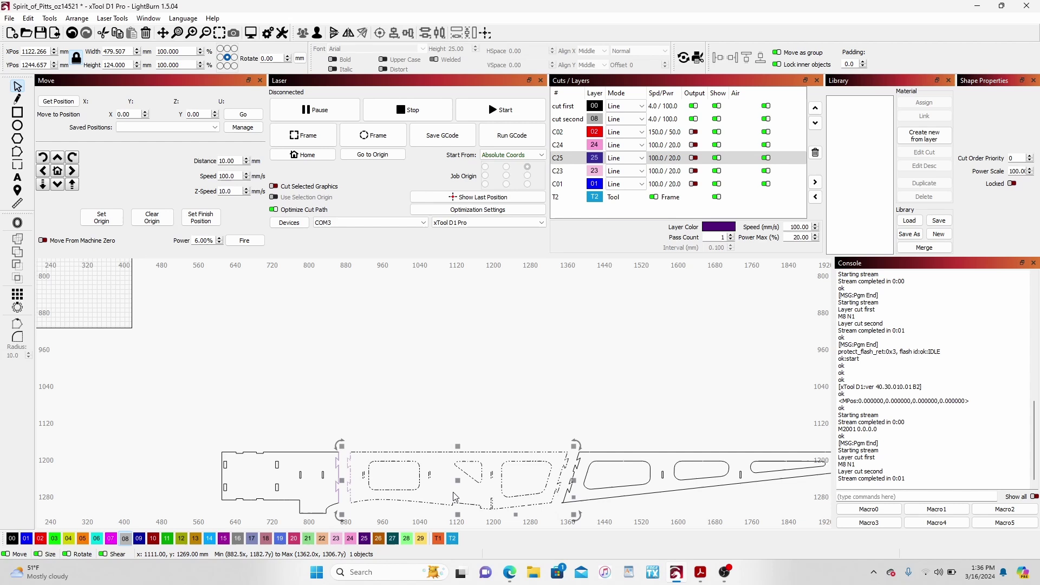
- Shift the grouped middle section left until it meets the pink dovetail joint
{"action": "left_click_drag", "start_coordinate": [460, 484], "coordinate": [448, 485]}
{"action": "scroll", "coordinate": [340, 489], "scroll_direction": "up", "scroll_amount": 2}
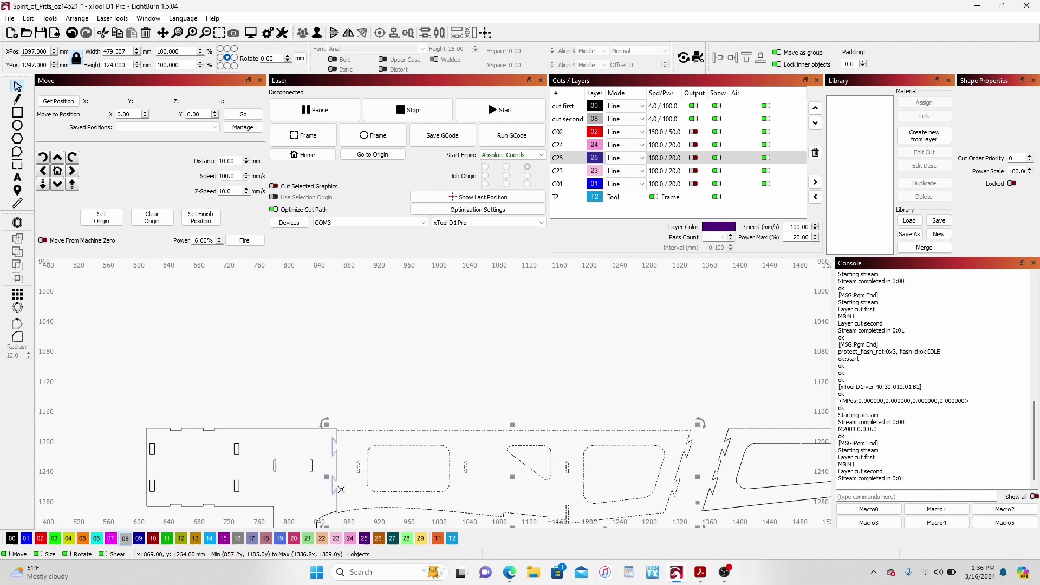
{"action": "scroll", "coordinate": [341, 489], "scroll_direction": "up", "scroll_amount": 4}
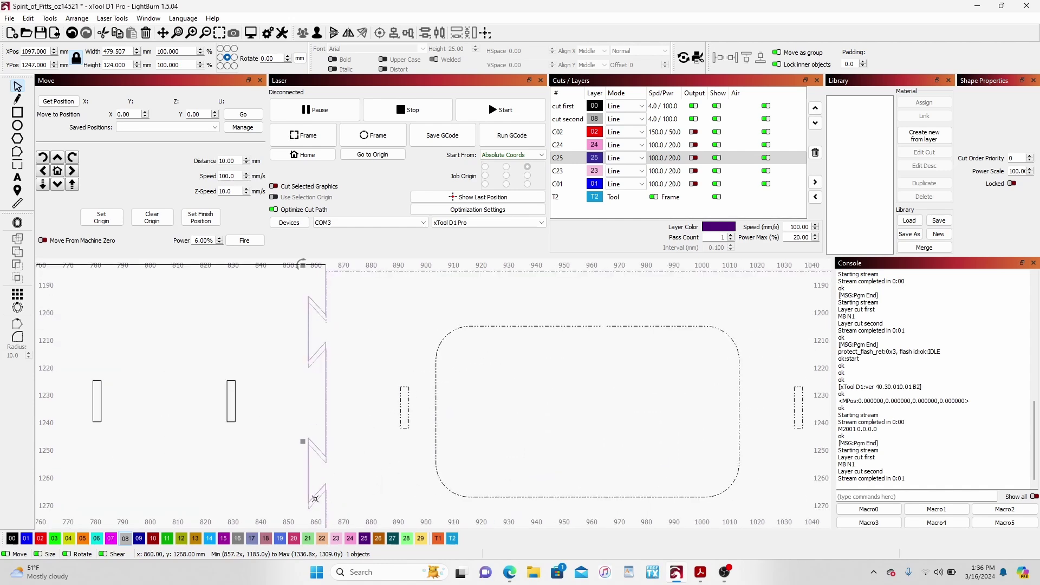
{"action": "left_click_drag", "start_coordinate": [316, 502], "coordinate": [315, 495]}
{"action": "scroll", "coordinate": [388, 450], "scroll_direction": "down", "scroll_amount": 6}
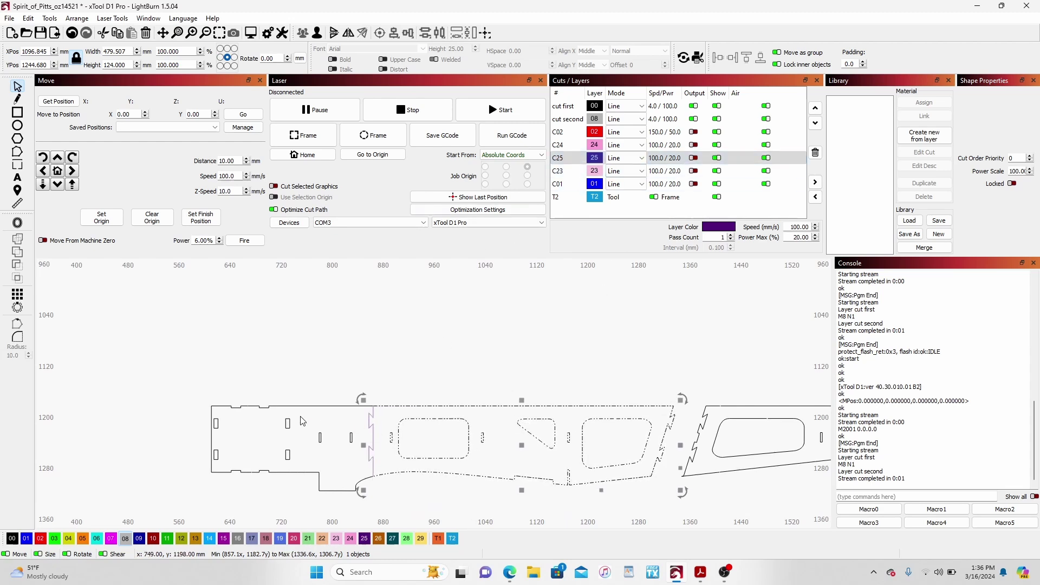
{"action": "left_click", "coordinate": [313, 401]}
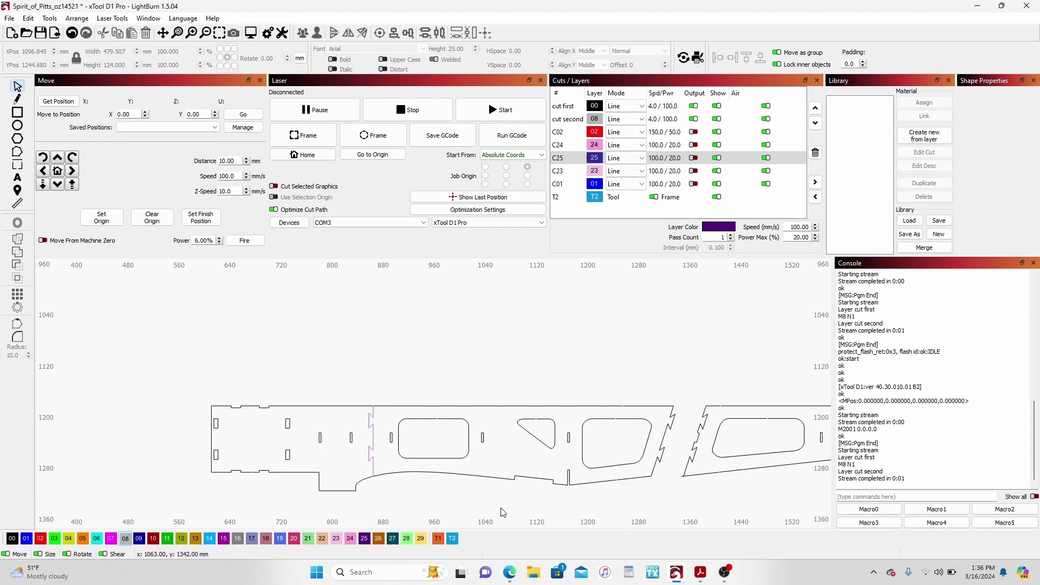
- Rotate the 28-part strip 90° clockwise and place it upright beside the work area
{"action": "scroll", "coordinate": [503, 512], "scroll_direction": "down", "scroll_amount": 4}
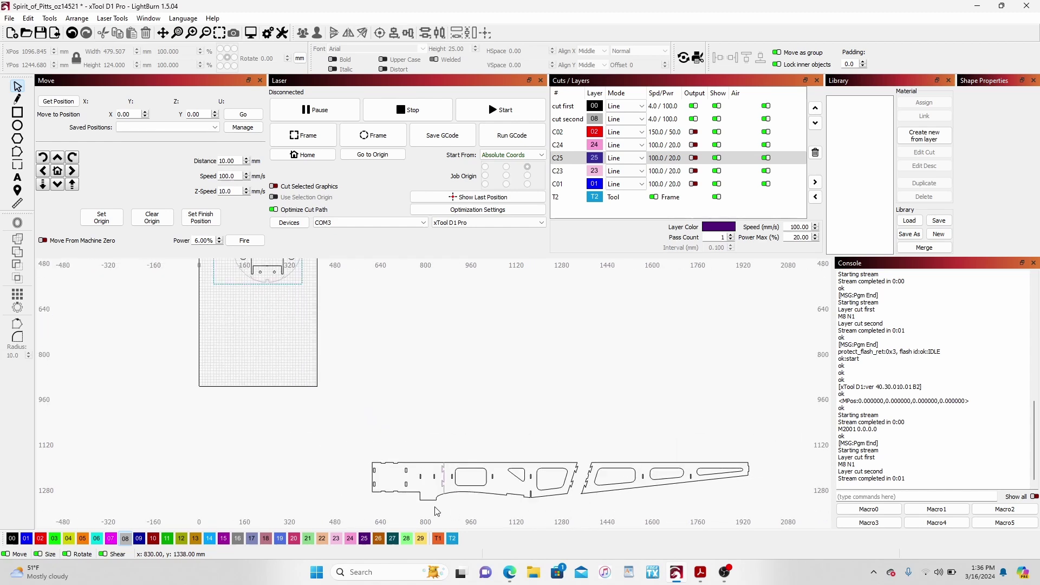
{"action": "scroll", "coordinate": [436, 511], "scroll_direction": "up", "scroll_amount": 1}
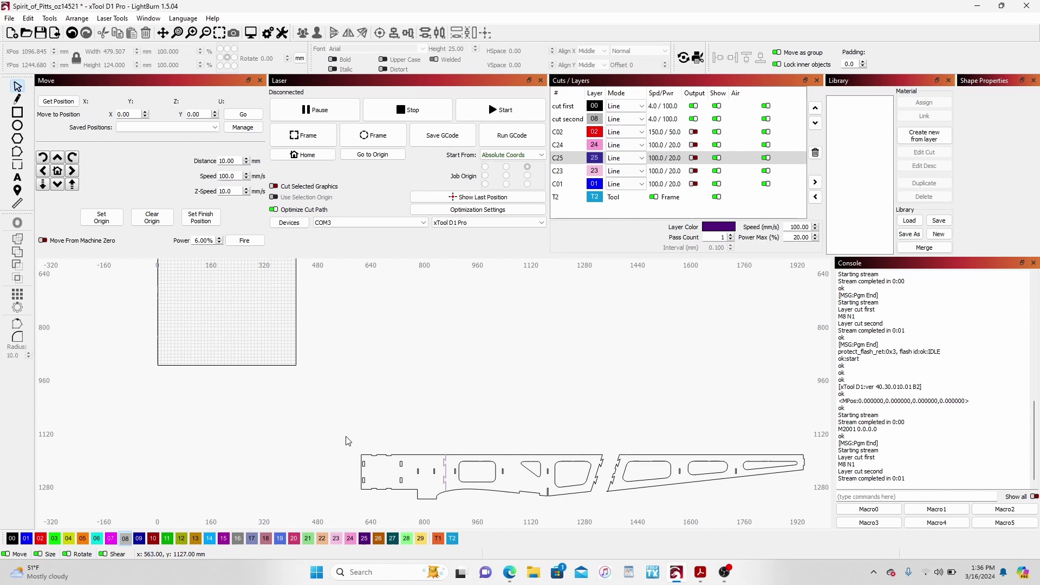
{"action": "left_click_drag", "start_coordinate": [346, 436], "coordinate": [607, 505]}
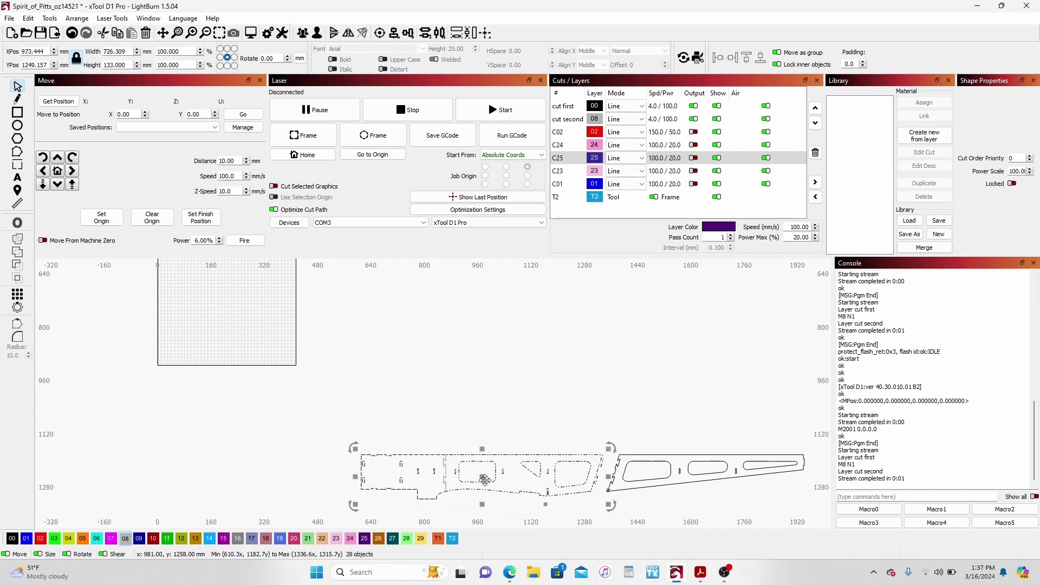
{"action": "left_click_drag", "start_coordinate": [482, 477], "coordinate": [232, 439]}
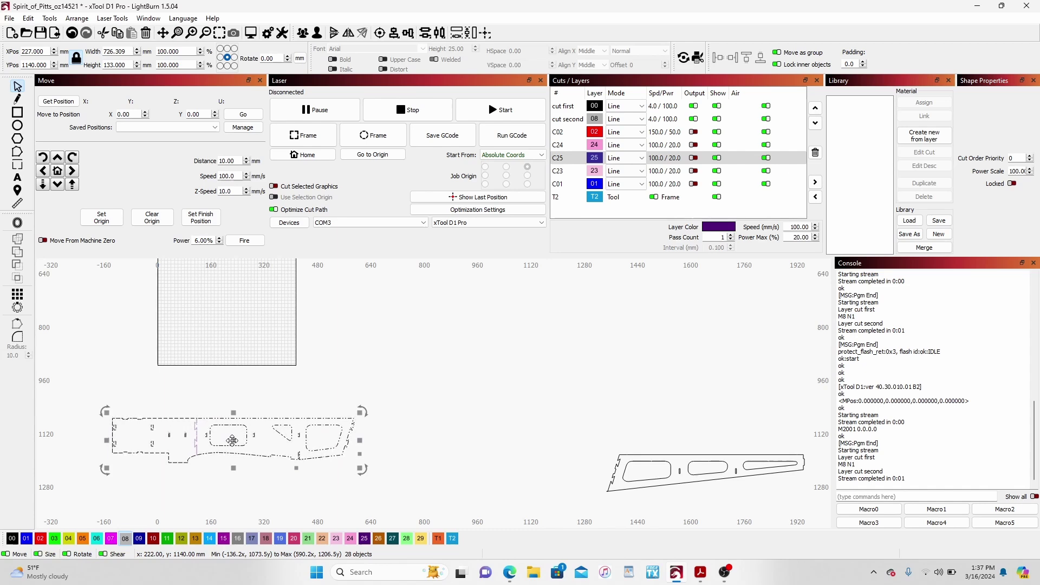
{"action": "key", "text": "ctrl+period"}
{"action": "scroll", "coordinate": [335, 437], "scroll_direction": "down", "scroll_amount": 4}
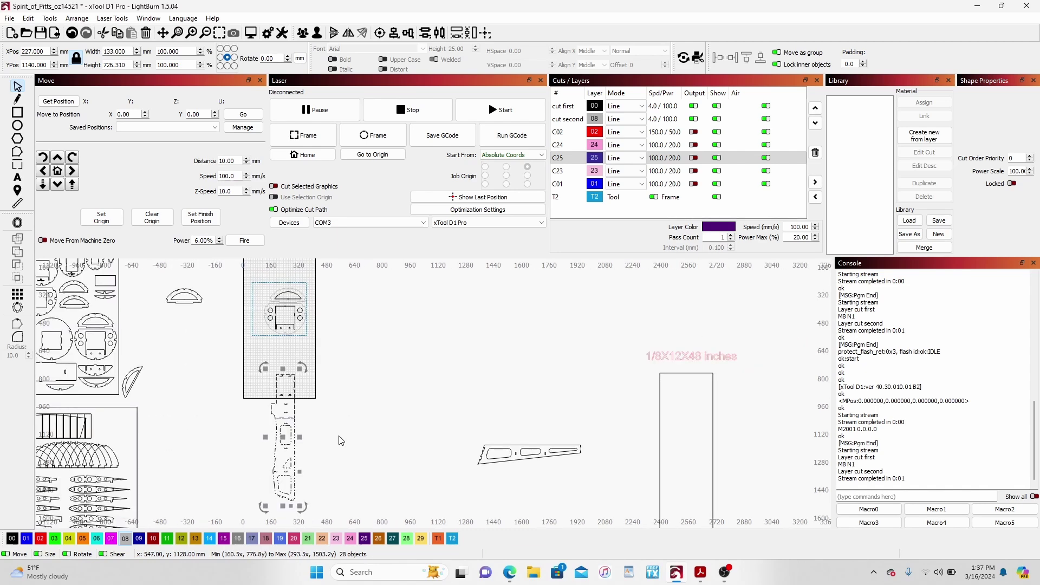
{"action": "left_click", "coordinate": [296, 440]}
{"action": "left_click_drag", "start_coordinate": [297, 440], "coordinate": [415, 438]}
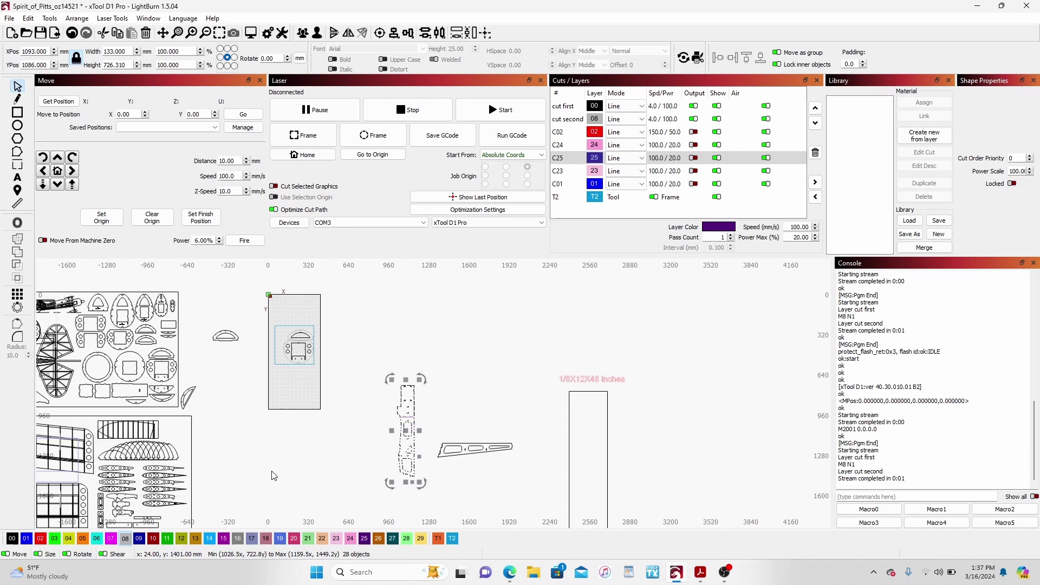
{"action": "left_click_drag", "start_coordinate": [284, 467], "coordinate": [546, 466]}
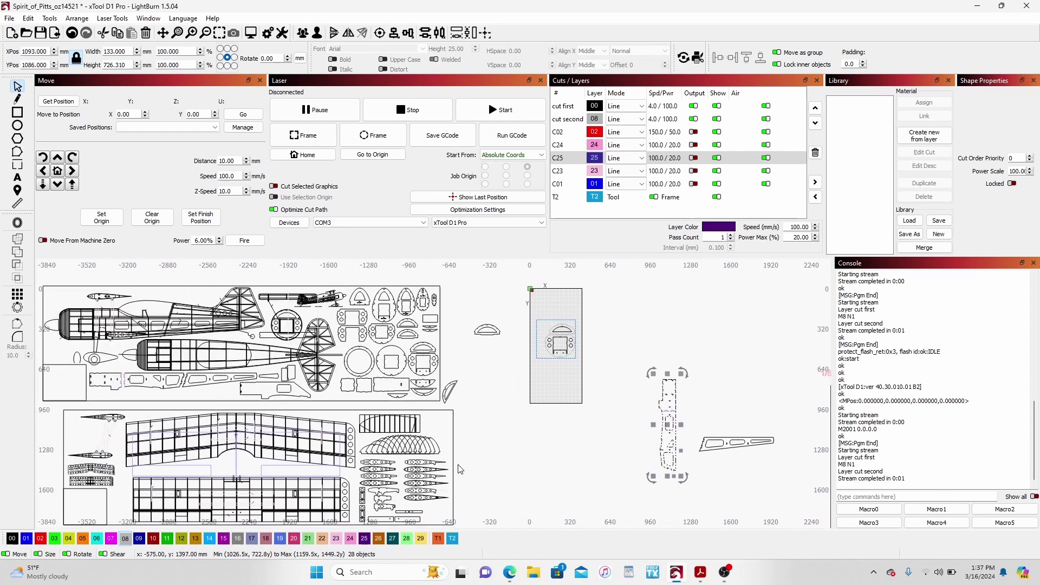
{"action": "scroll", "coordinate": [413, 461], "scroll_direction": "up", "scroll_amount": 3}
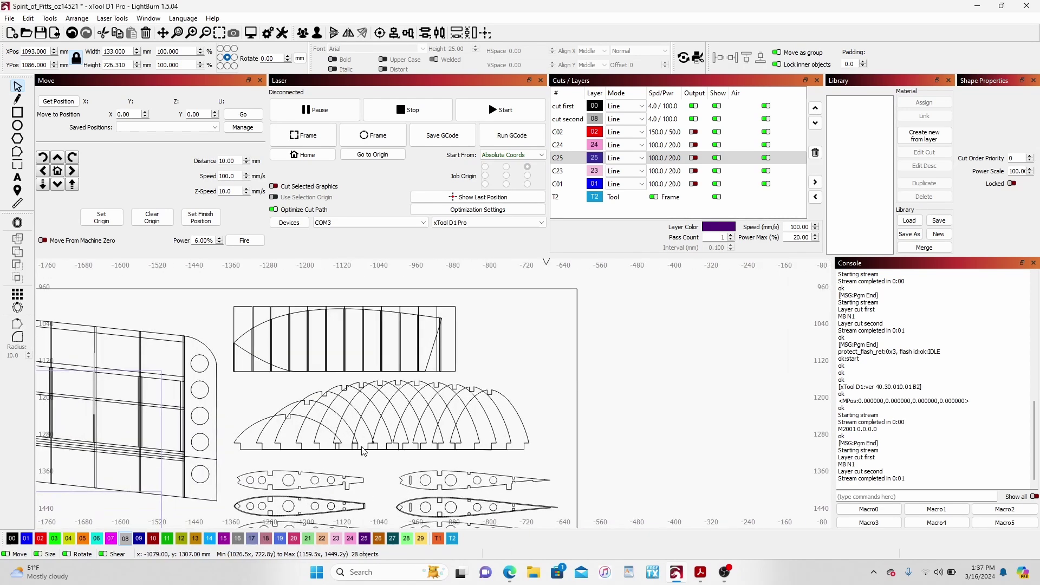
{"action": "left_click", "coordinate": [293, 415]}
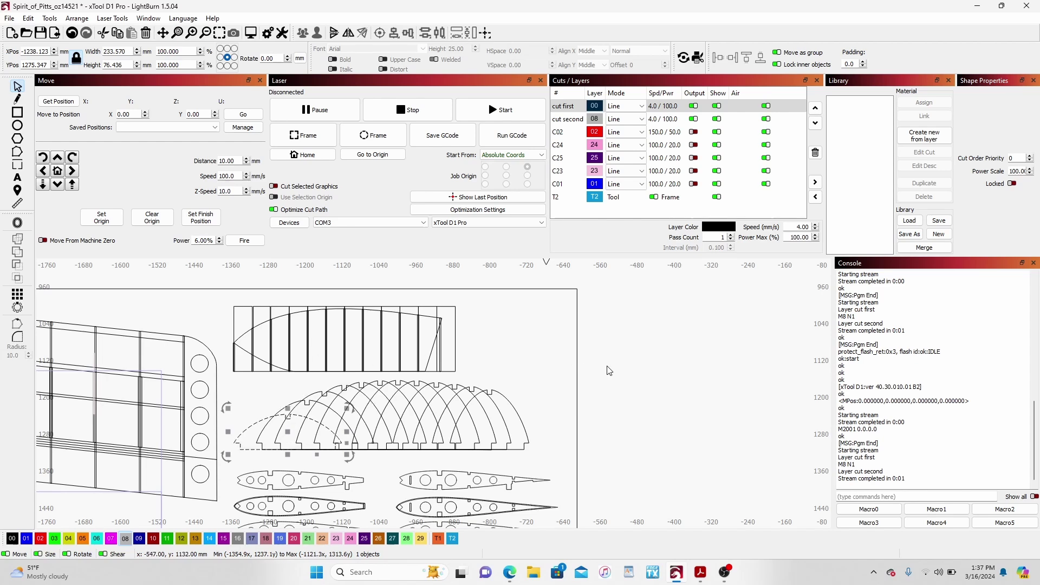
{"action": "scroll", "coordinate": [610, 371], "scroll_direction": "down", "scroll_amount": 5}
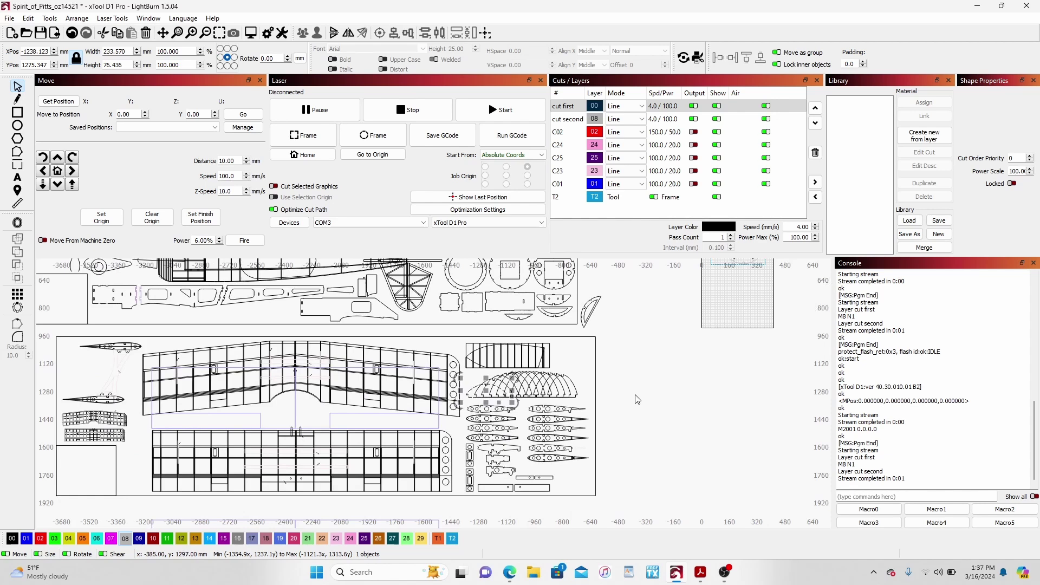
{"action": "key", "text": "Escape"}
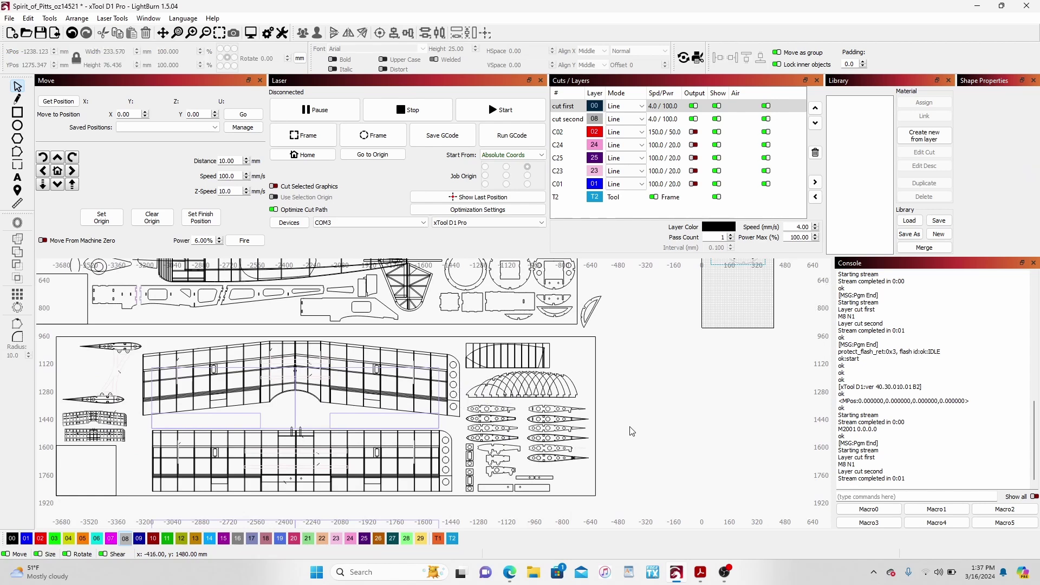
{"action": "scroll", "coordinate": [629, 430], "scroll_direction": "up", "scroll_amount": 6}
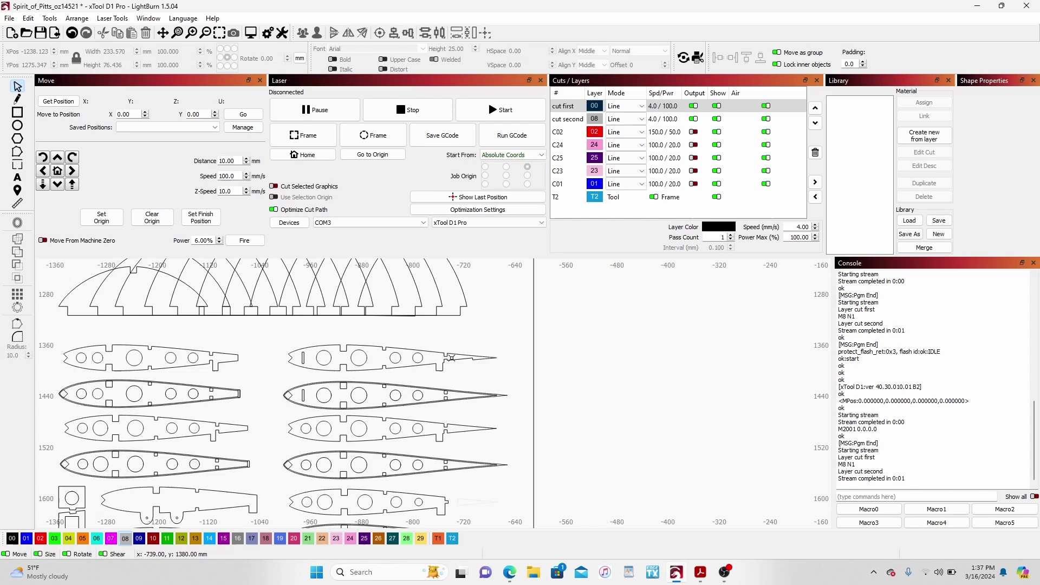
- Move the small tapered piece beside the middle wing rib onto black layer 00
{"action": "scroll", "coordinate": [451, 358], "scroll_direction": "up", "scroll_amount": 2}
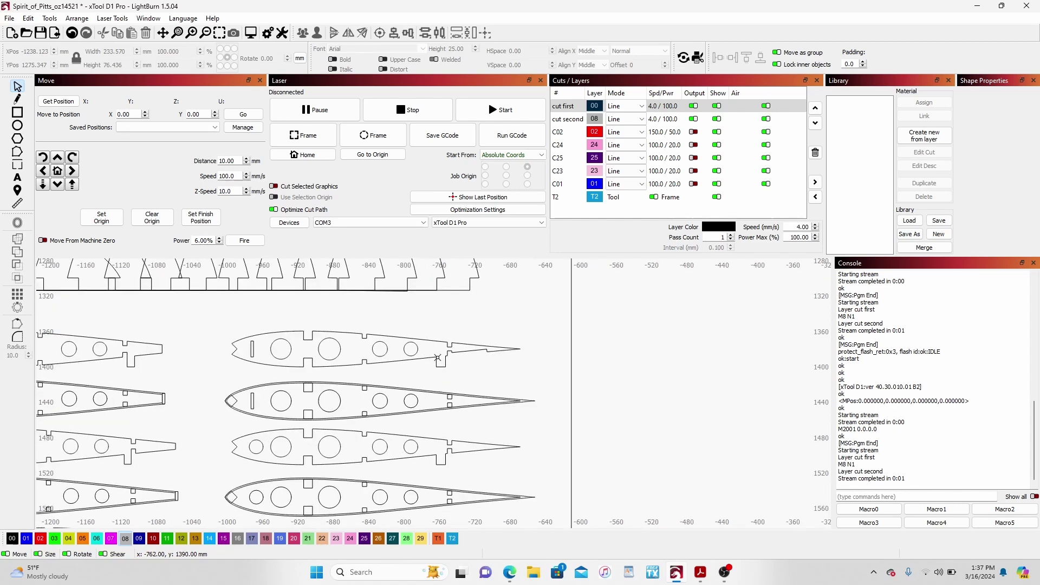
{"action": "scroll", "coordinate": [444, 360], "scroll_direction": "up", "scroll_amount": 2}
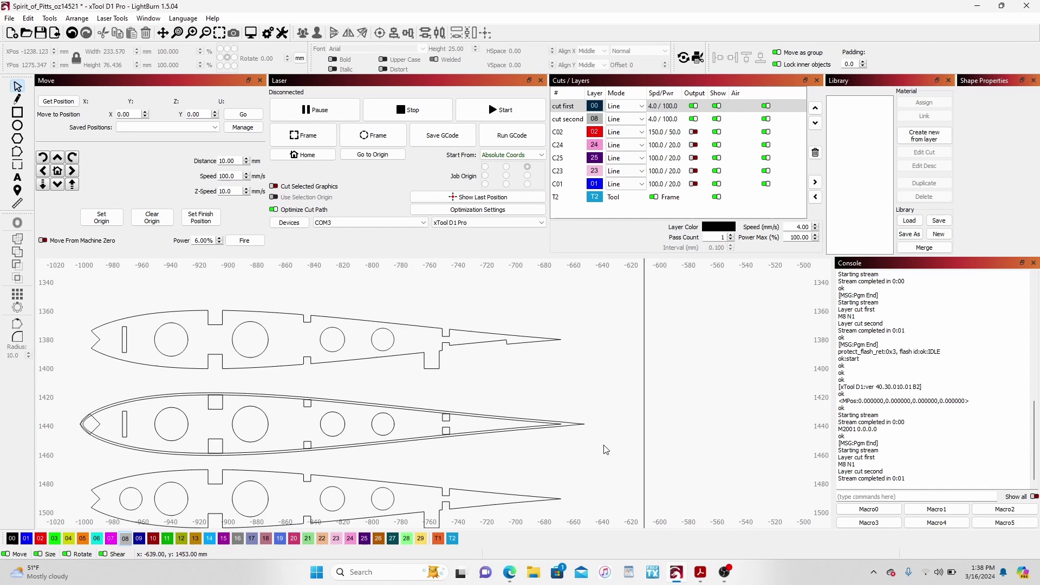
{"action": "scroll", "coordinate": [603, 446], "scroll_direction": "down", "scroll_amount": 3}
{"action": "scroll", "coordinate": [609, 480], "scroll_direction": "up", "scroll_amount": 3}
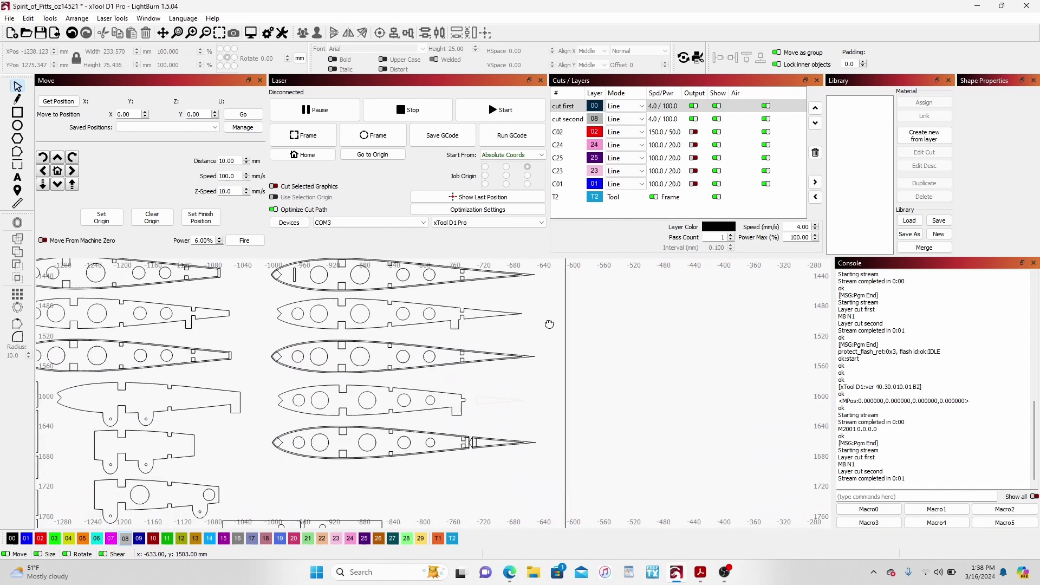
{"action": "scroll", "coordinate": [459, 447], "scroll_direction": "up", "scroll_amount": 1}
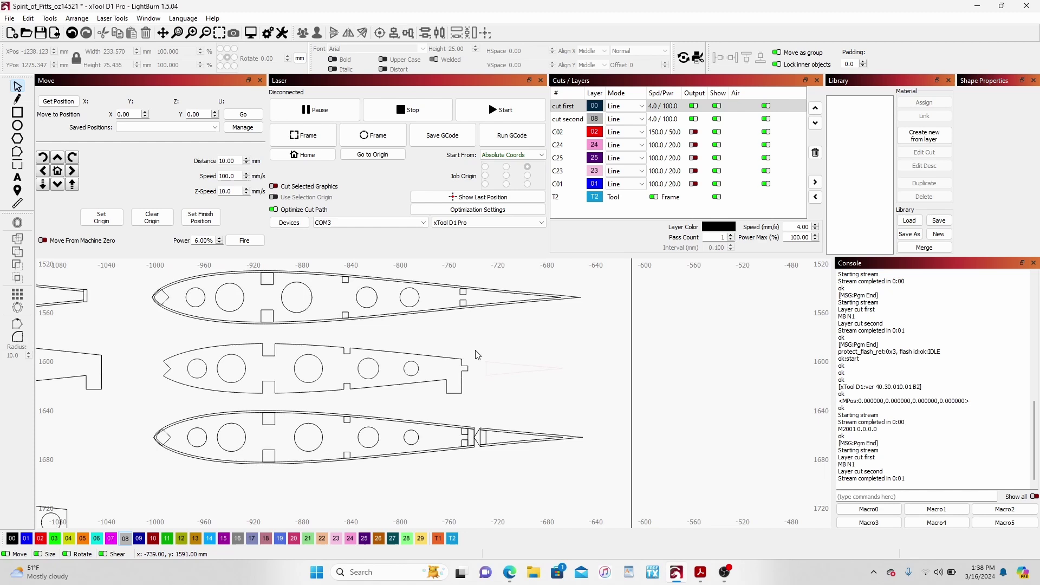
{"action": "left_click_drag", "start_coordinate": [476, 355], "coordinate": [582, 388]}
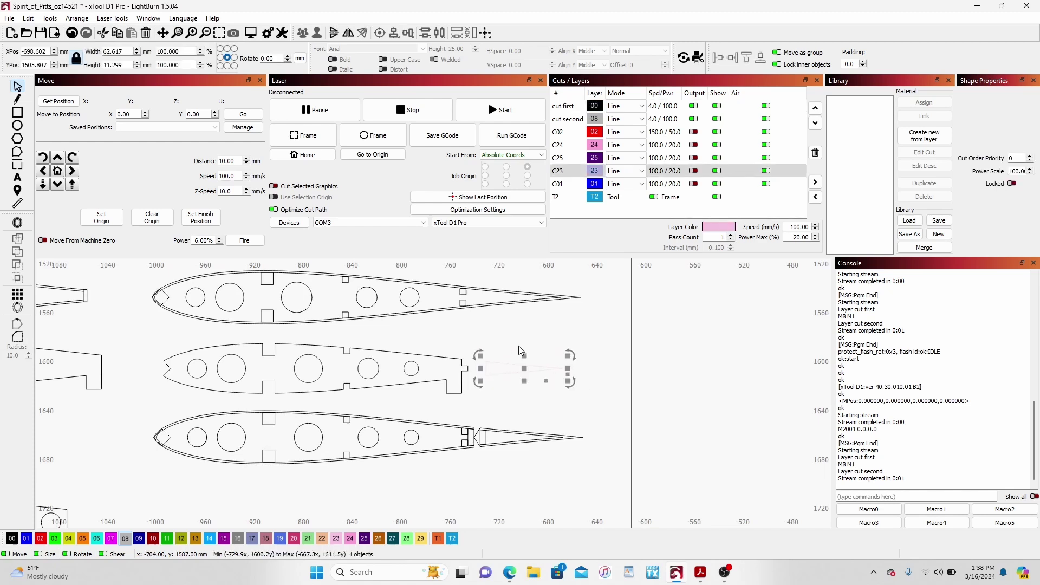
{"action": "left_click", "coordinate": [12, 539]}
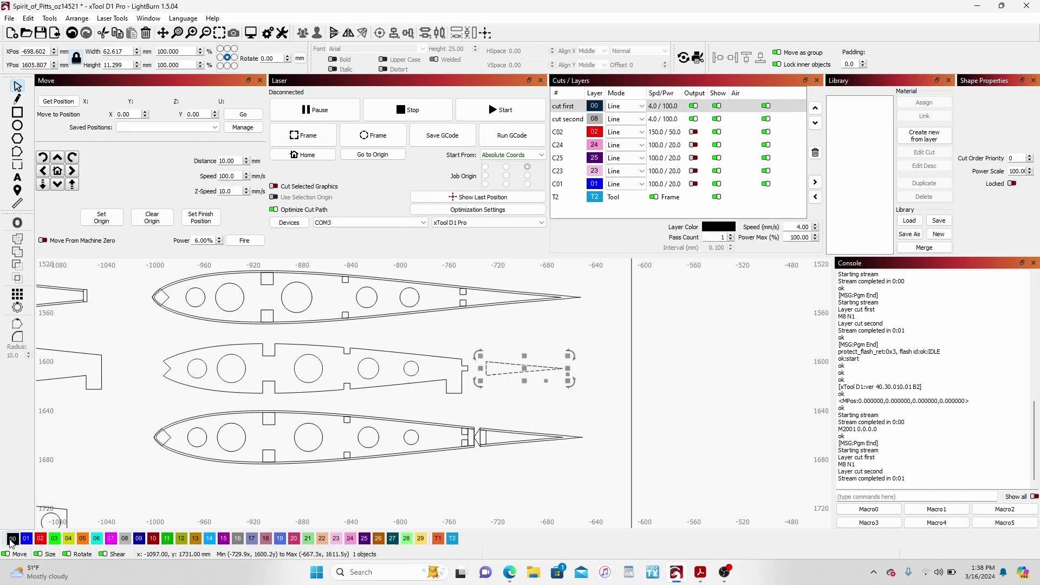
{"action": "left_click", "coordinate": [479, 487]}
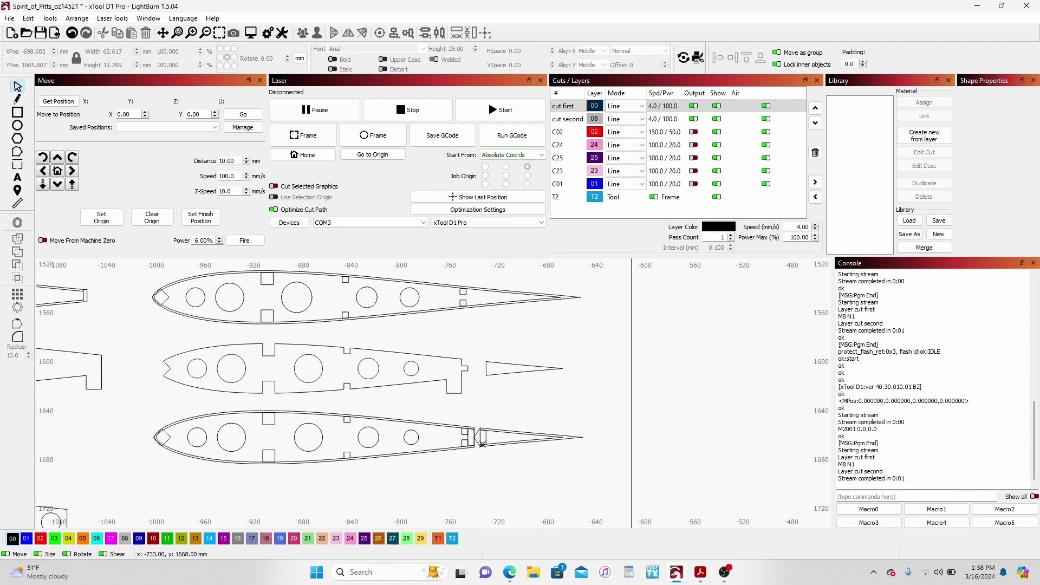
{"action": "scroll", "coordinate": [481, 444], "scroll_direction": "up", "scroll_amount": 2}
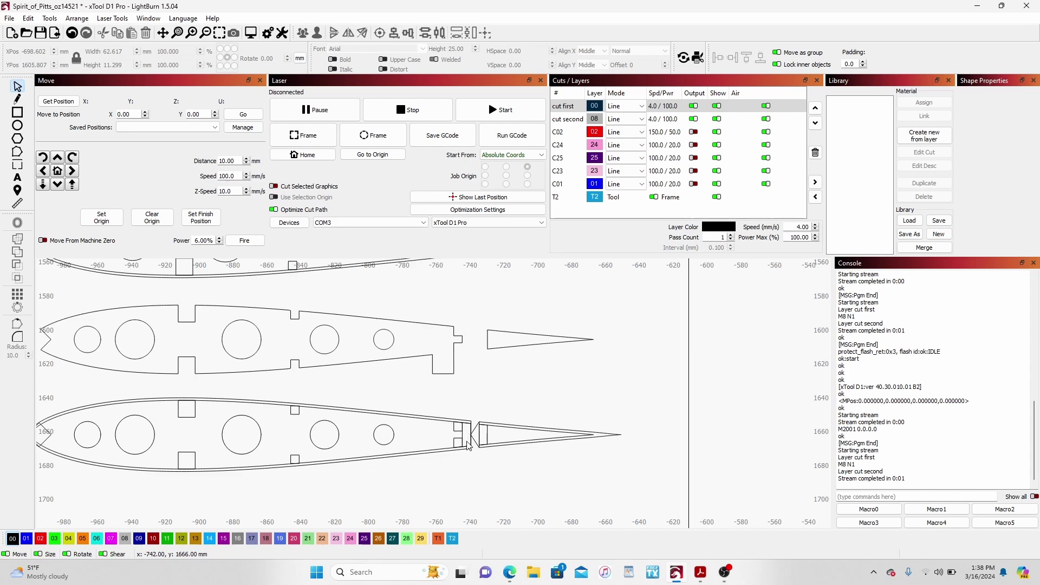
- Centre the wing panels and check the rectangle outline on the wing panel
{"action": "scroll", "coordinate": [465, 436], "scroll_direction": "down", "scroll_amount": 4}
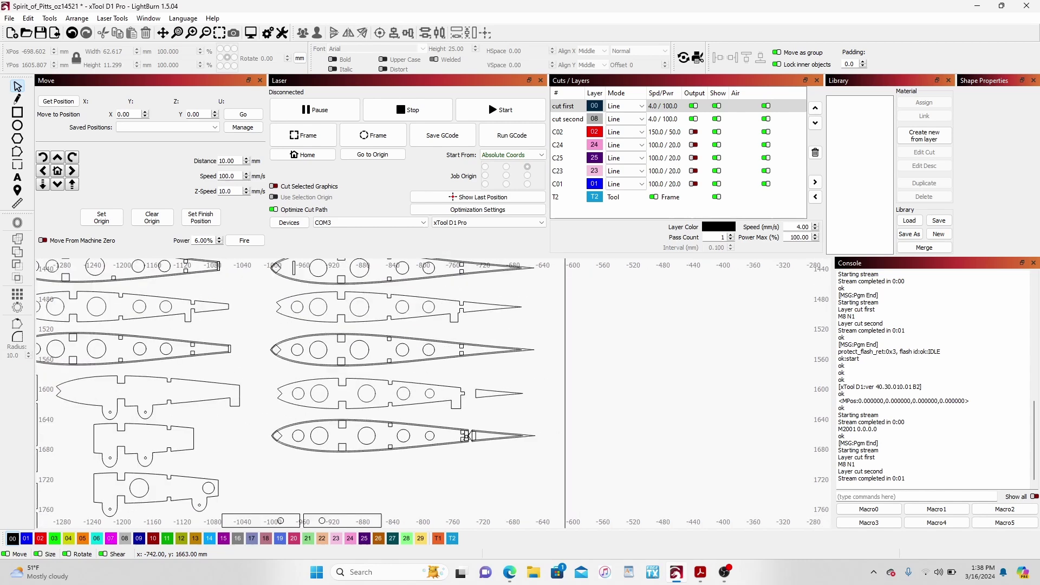
{"action": "scroll", "coordinate": [466, 436], "scroll_direction": "down", "scroll_amount": 3}
{"action": "scroll", "coordinate": [466, 436], "scroll_direction": "down", "scroll_amount": 2}
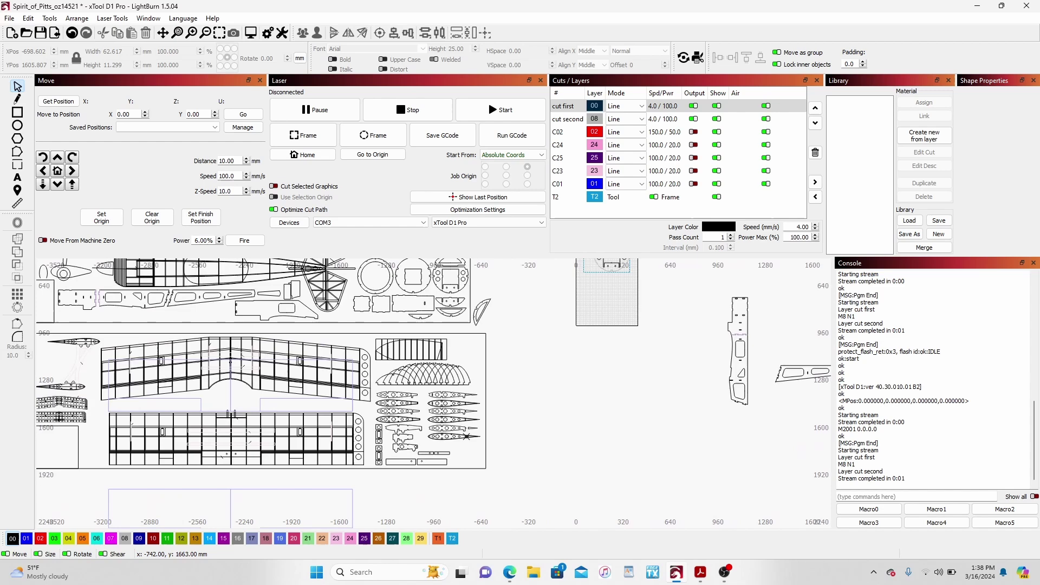
{"action": "left_click_drag", "start_coordinate": [467, 479], "coordinate": [639, 472]}
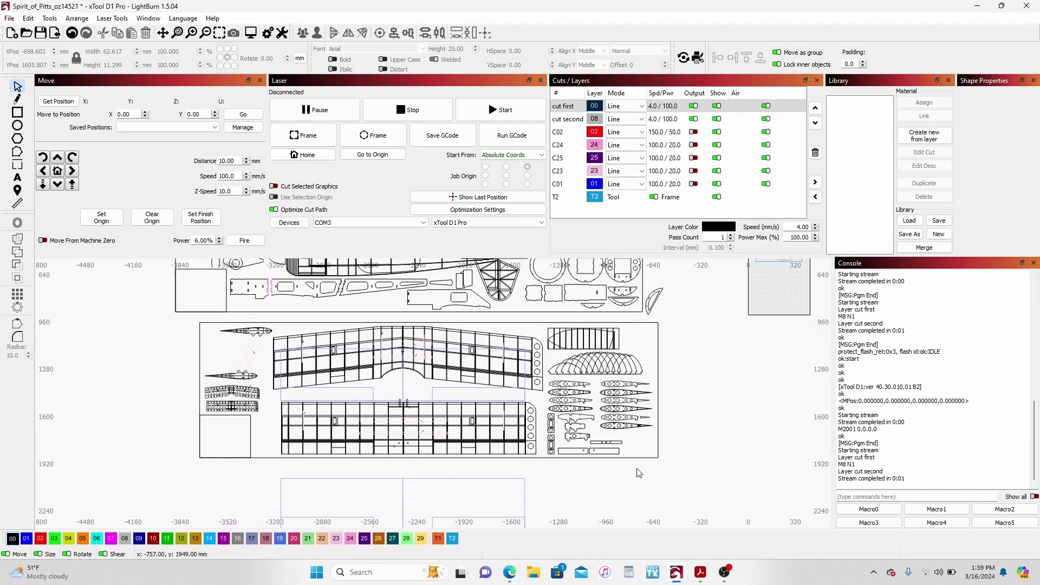
{"action": "scroll", "coordinate": [464, 408], "scroll_direction": "up", "scroll_amount": 3}
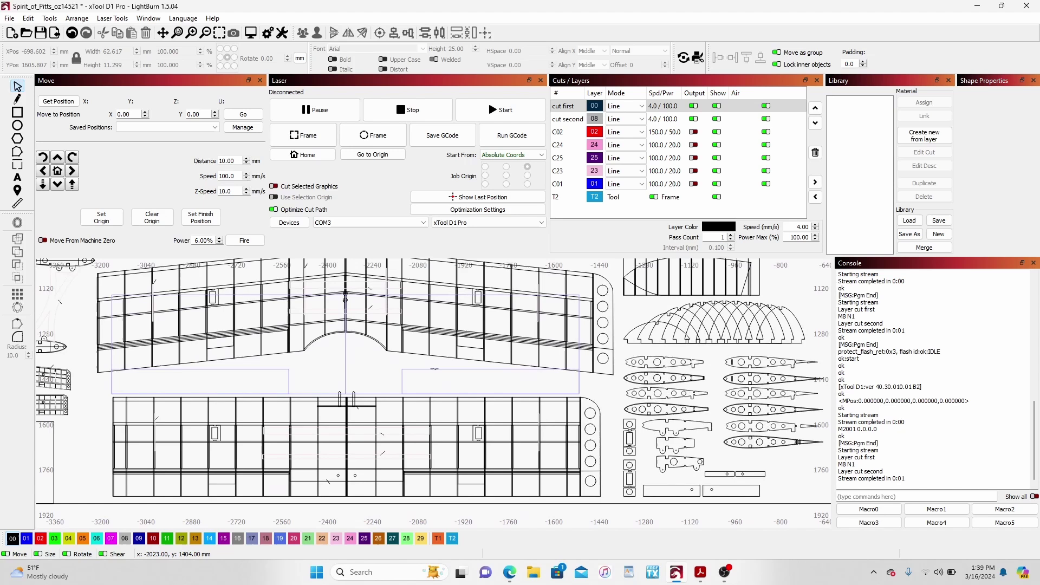
{"action": "left_click", "coordinate": [434, 369]}
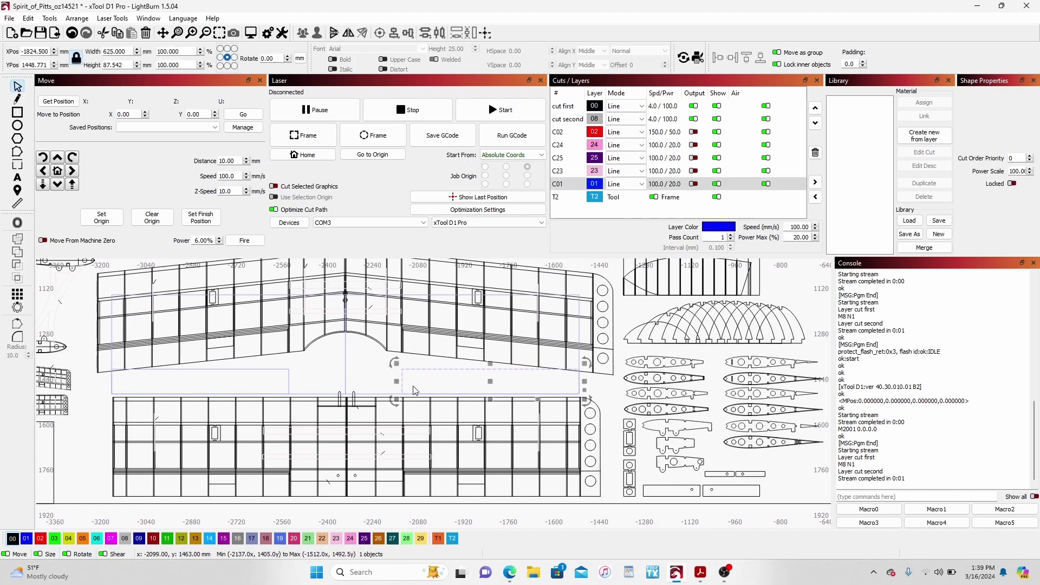
{"action": "scroll", "coordinate": [552, 470], "scroll_direction": "down", "scroll_amount": 4}
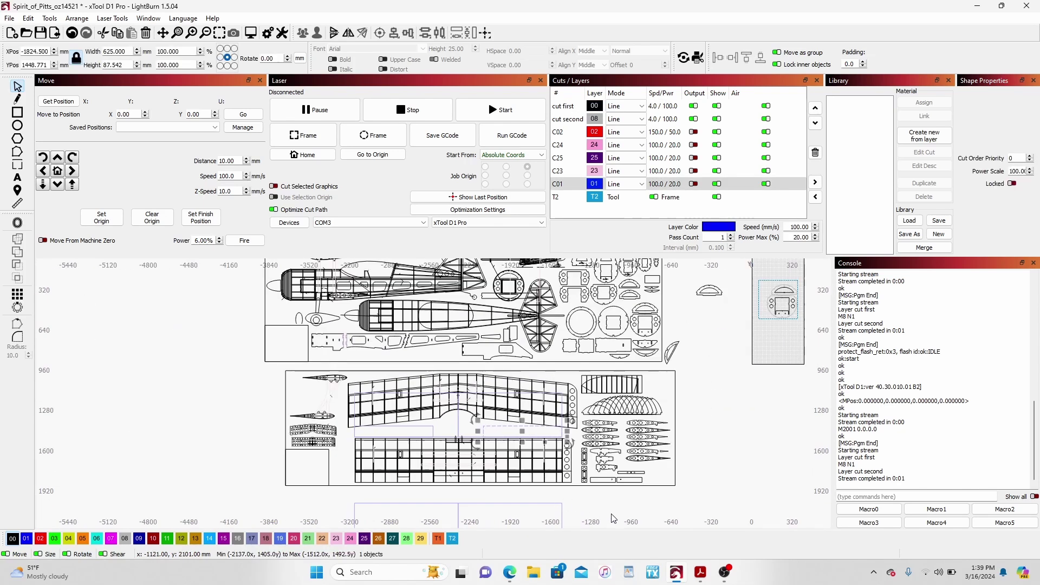
{"action": "left_click_drag", "start_coordinate": [601, 510], "coordinate": [543, 424]}
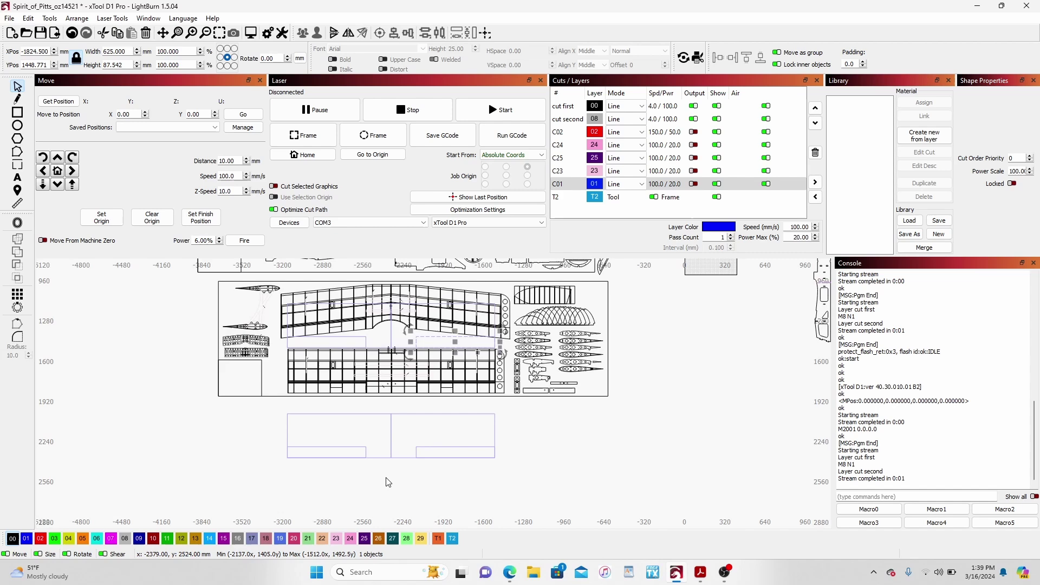
{"action": "scroll", "coordinate": [388, 481], "scroll_direction": "up", "scroll_amount": 2}
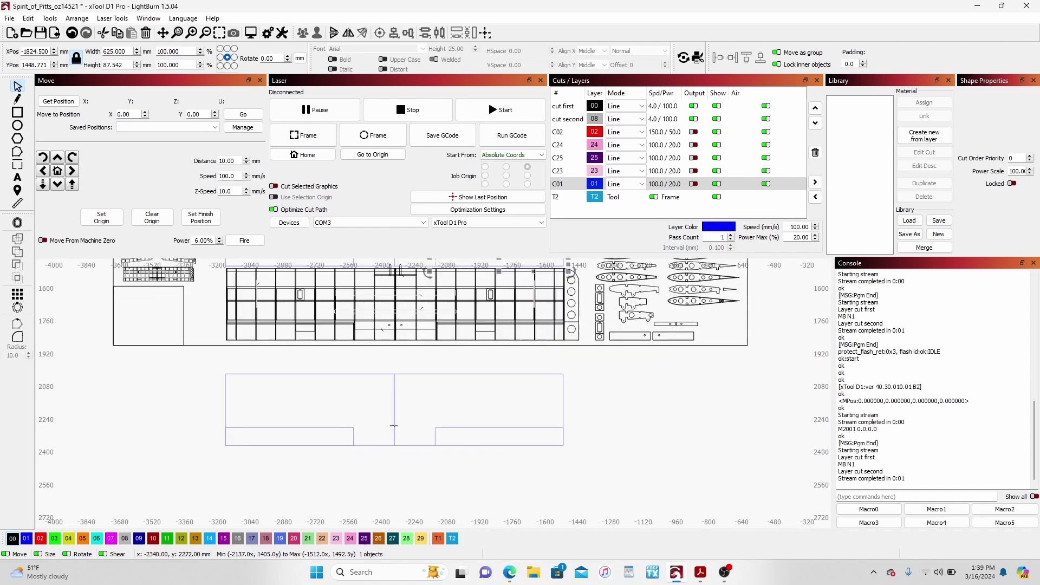
- Move the dashed rectangle outlines up about 100 mm, just below the wing plan sheet
{"action": "left_click_drag", "start_coordinate": [219, 359], "coordinate": [589, 468]}
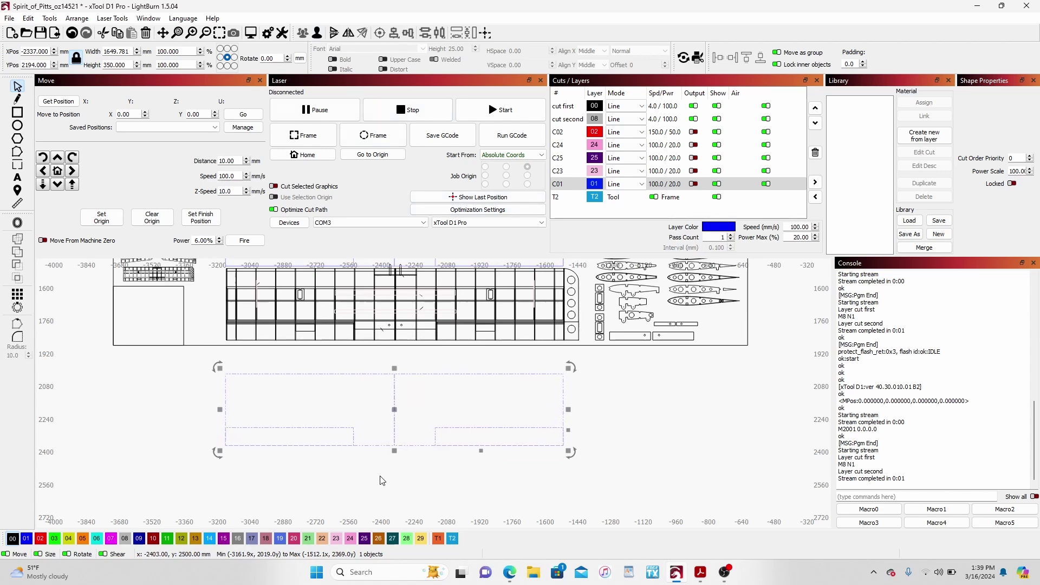
{"action": "scroll", "coordinate": [398, 497], "scroll_direction": "down", "scroll_amount": 2}
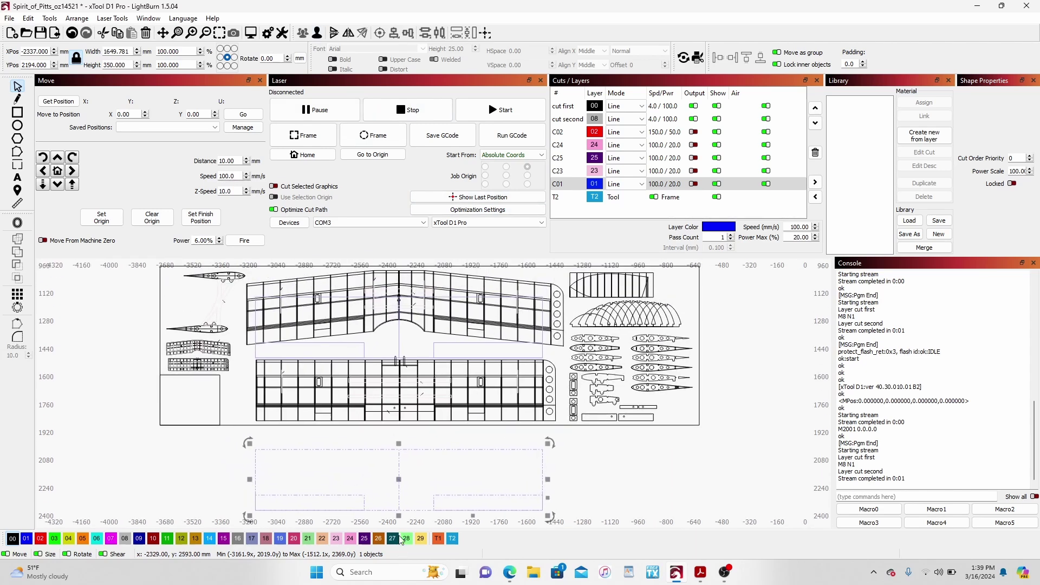
{"action": "mouse_move", "coordinate": [401, 483]}
{"action": "left_mouse_down"}
{"action": "mouse_move", "coordinate": [400, 390]}
{"action": "mouse_move", "coordinate": [404, 479]}
{"action": "left_mouse_up"}
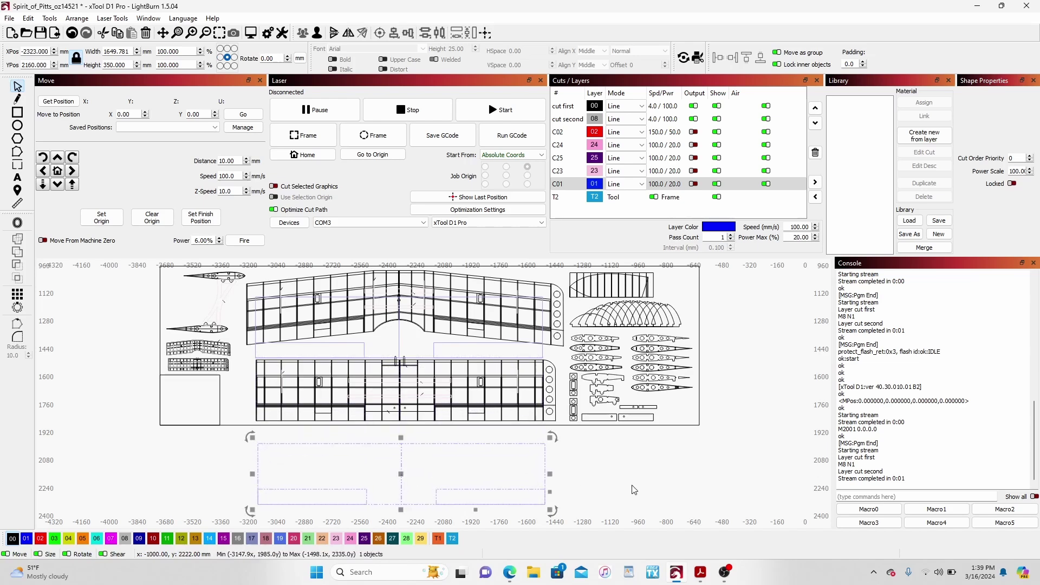
{"action": "scroll", "coordinate": [632, 488], "scroll_direction": "down", "scroll_amount": 4}
- Pan to the top of the layout and zoom in on the fuselage side and top views
{"action": "left_click_drag", "start_coordinate": [722, 484], "coordinate": [520, 438]}
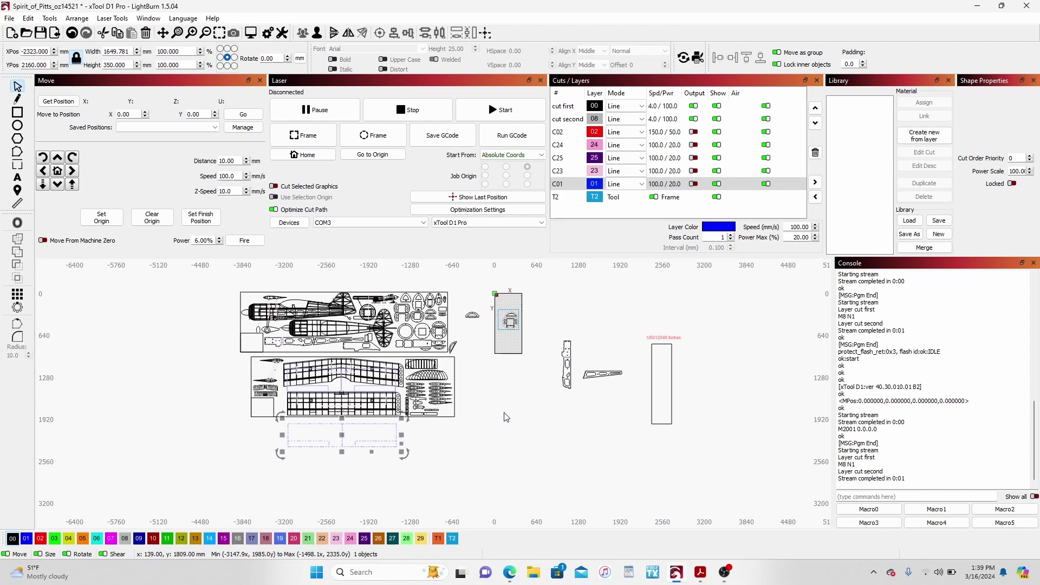
{"action": "scroll", "coordinate": [482, 413], "scroll_direction": "up", "scroll_amount": 2}
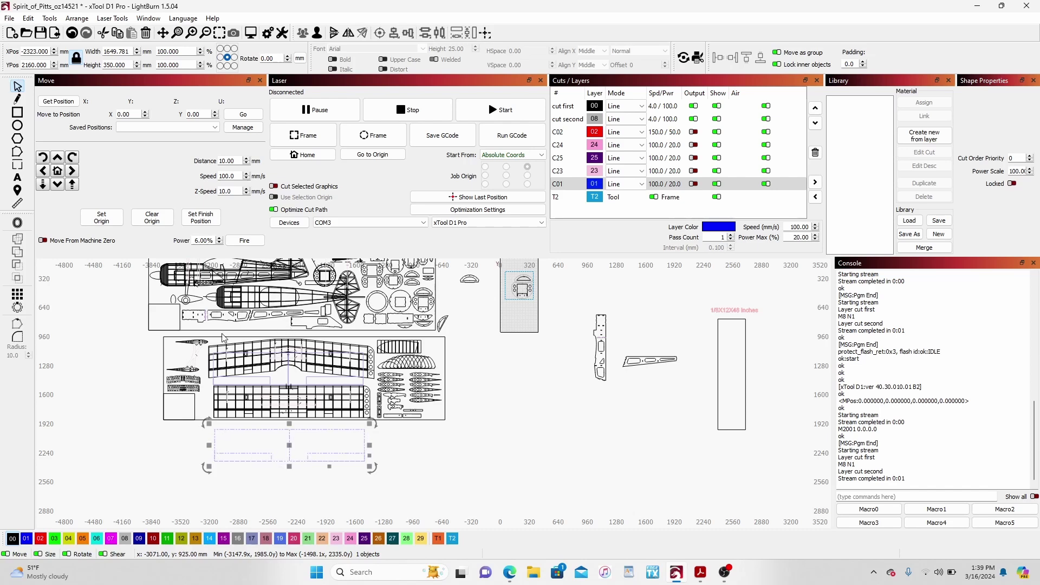
{"action": "scroll", "coordinate": [143, 364], "scroll_direction": "up", "scroll_amount": 5}
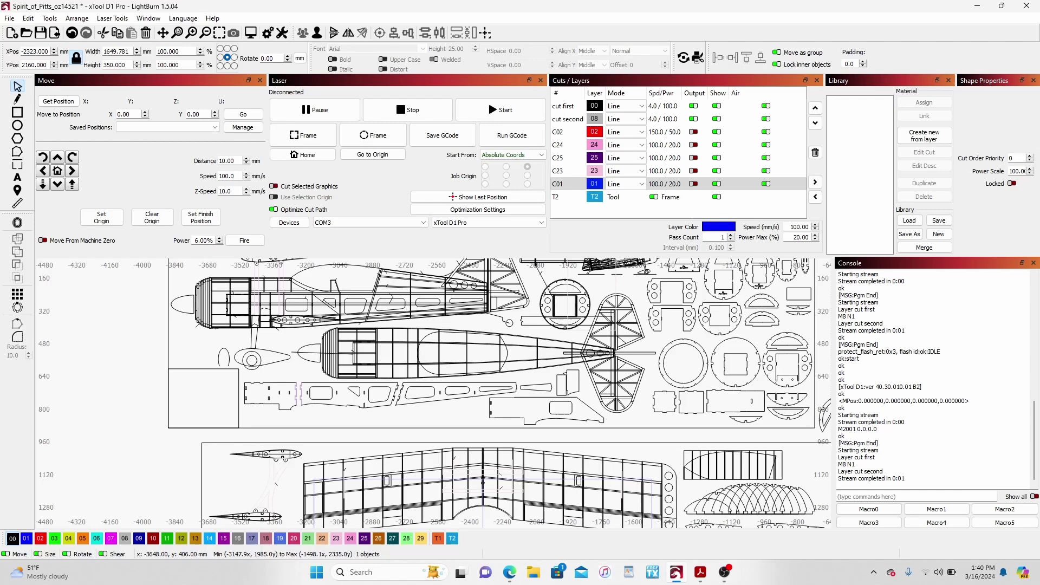
- Inspect the upper fuselage former parts up close, then bring the Spirit_of_Pitts PDF plan forward
{"action": "scroll", "coordinate": [113, 354], "scroll_direction": "down", "scroll_amount": 1}
{"action": "scroll", "coordinate": [112, 355], "scroll_direction": "down", "scroll_amount": 2}
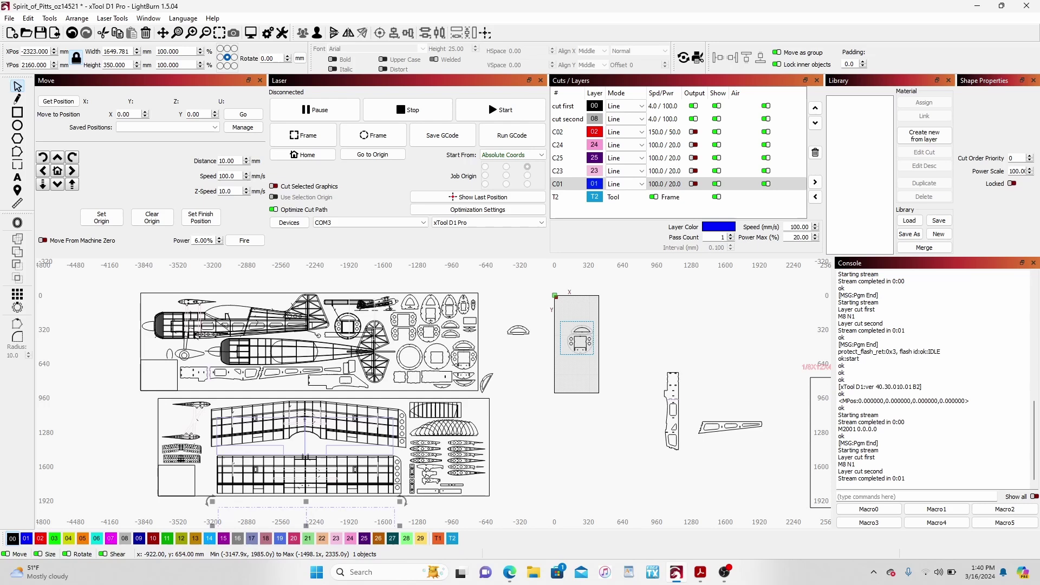
{"action": "scroll", "coordinate": [448, 363], "scroll_direction": "up", "scroll_amount": 3}
{"action": "scroll", "coordinate": [466, 371], "scroll_direction": "up", "scroll_amount": 5}
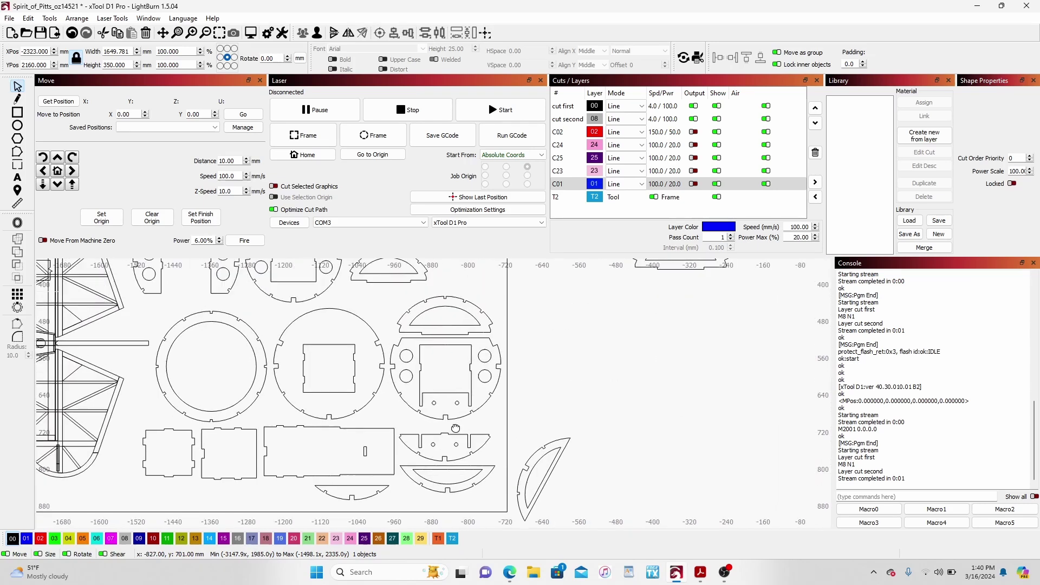
{"action": "left_click_drag", "start_coordinate": [340, 325], "coordinate": [346, 394]}
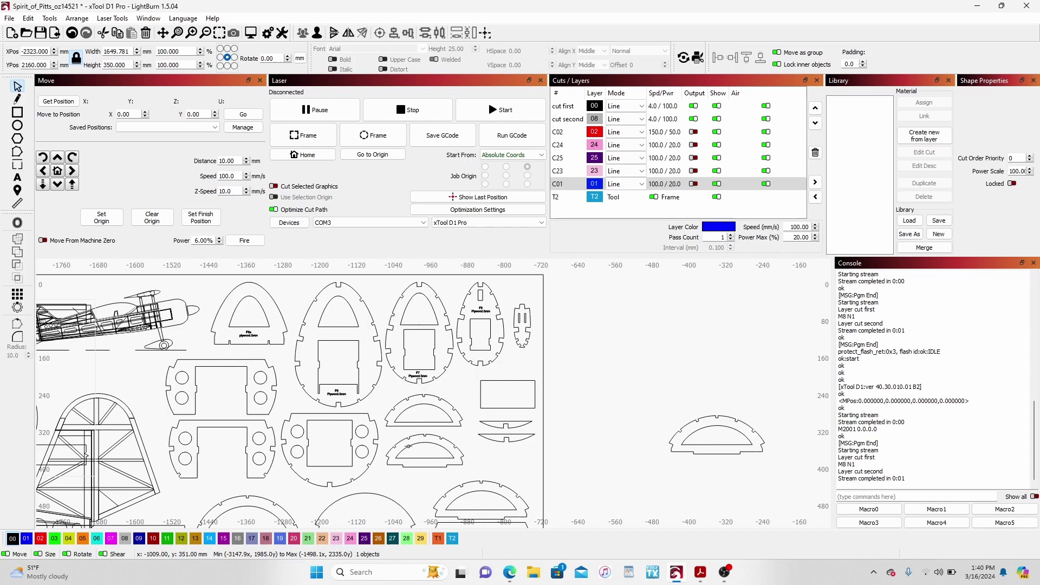
{"action": "left_click", "coordinate": [699, 577]}
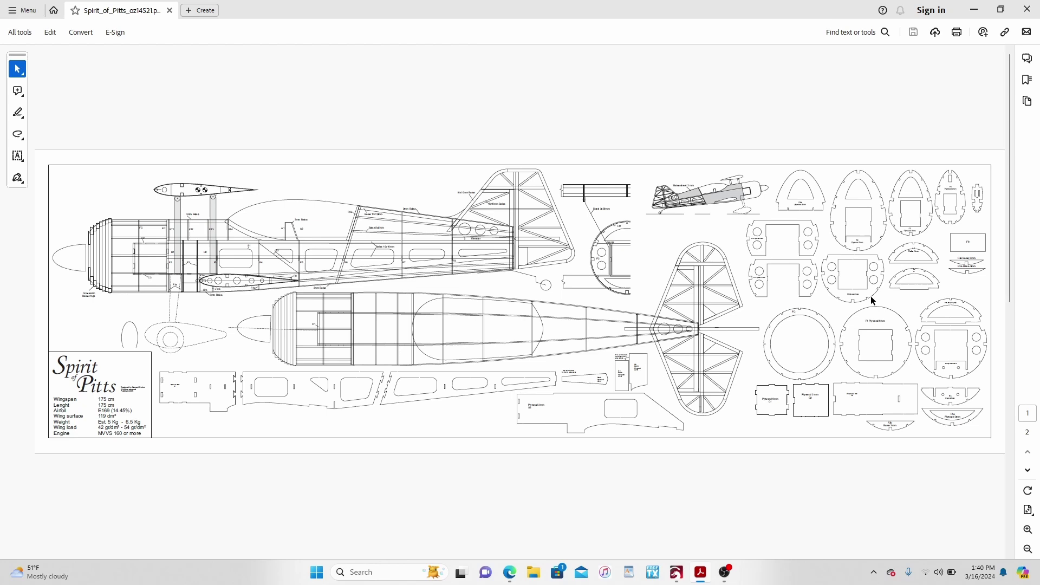
- Zoom the PDF plan to 33.3% and move right to the F-series former drawings
{"action": "left_click", "coordinate": [1028, 529]}
{"action": "left_click", "coordinate": [1028, 529]}
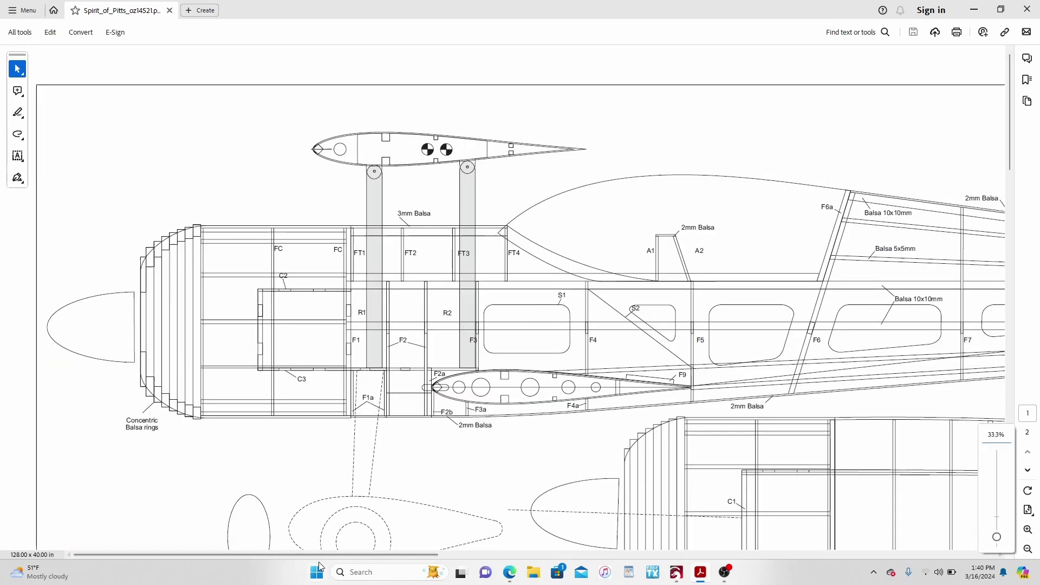
{"action": "left_click_drag", "start_coordinate": [321, 561], "coordinate": [823, 560]}
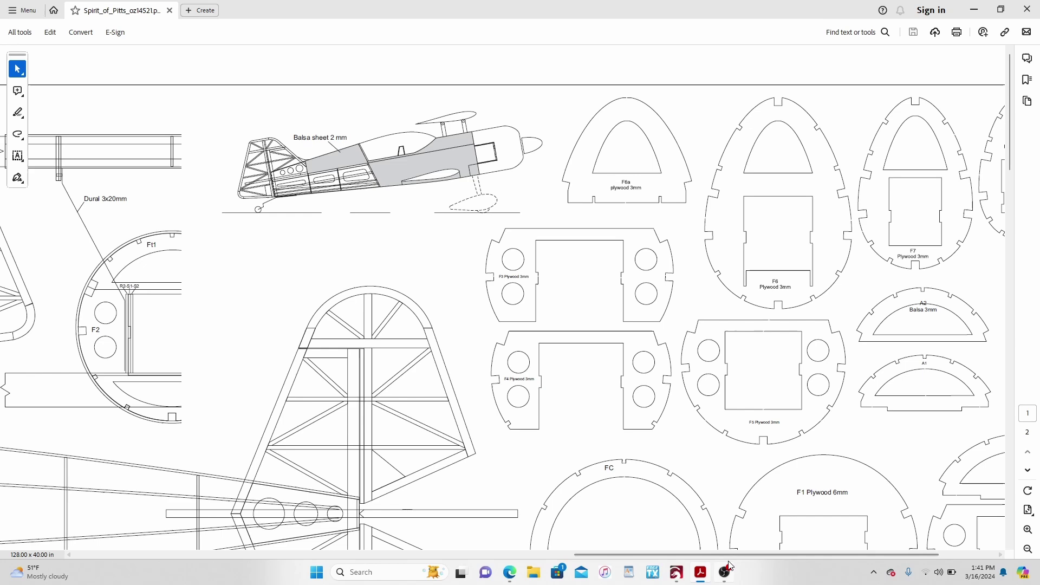
- Switch back to the Spirit_of_Pitts project in LightBurn
{"action": "mouse_move", "coordinate": [728, 567]}
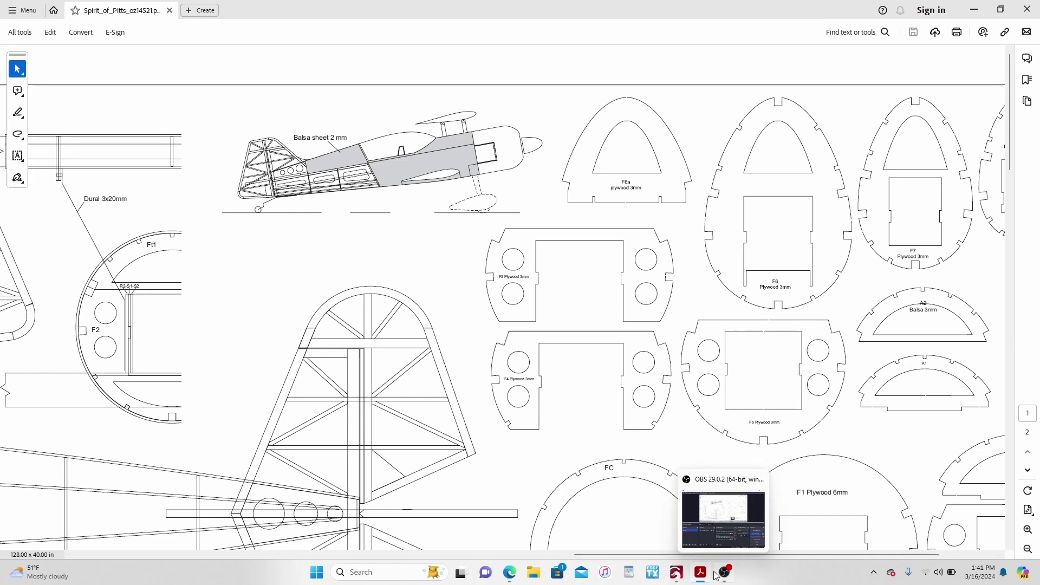
{"action": "mouse_move", "coordinate": [687, 577]}
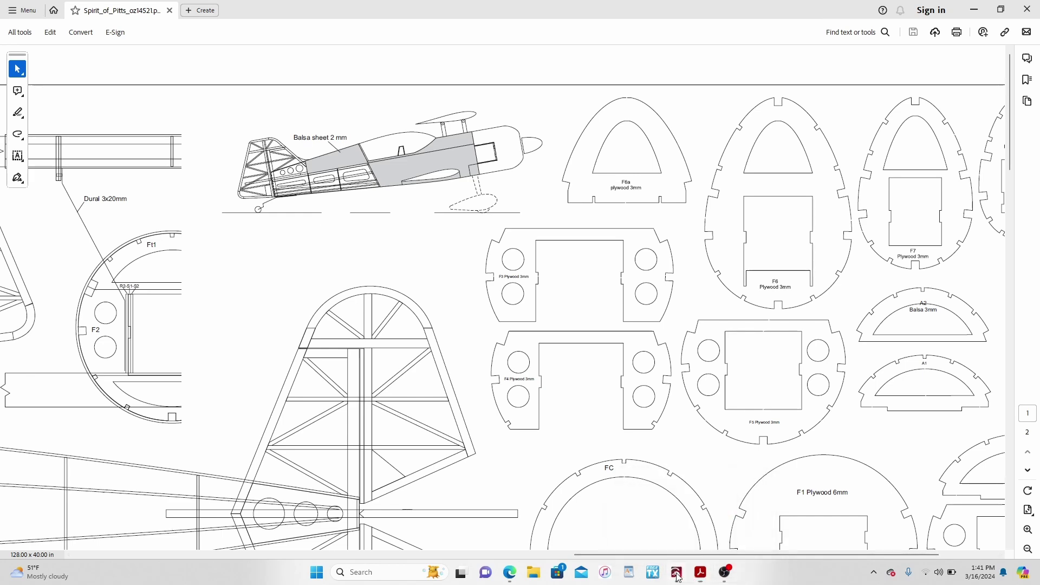
{"action": "left_click", "coordinate": [670, 519]}
- Zoom out and pan, then zoom in close on the tail fin and round formers
{"action": "scroll", "coordinate": [619, 397], "scroll_direction": "down", "scroll_amount": 4}
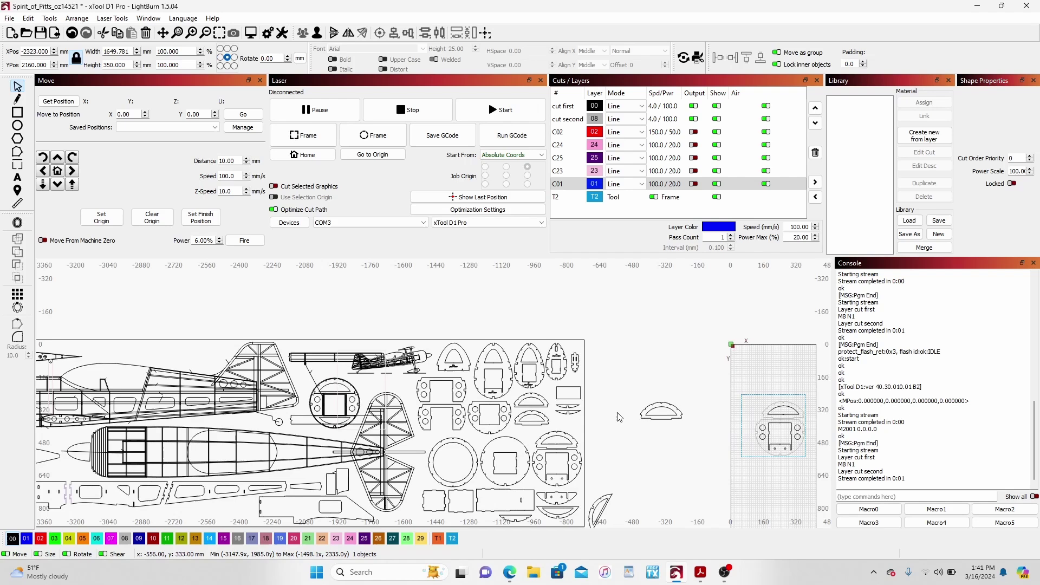
{"action": "left_click_drag", "start_coordinate": [620, 423], "coordinate": [694, 357]}
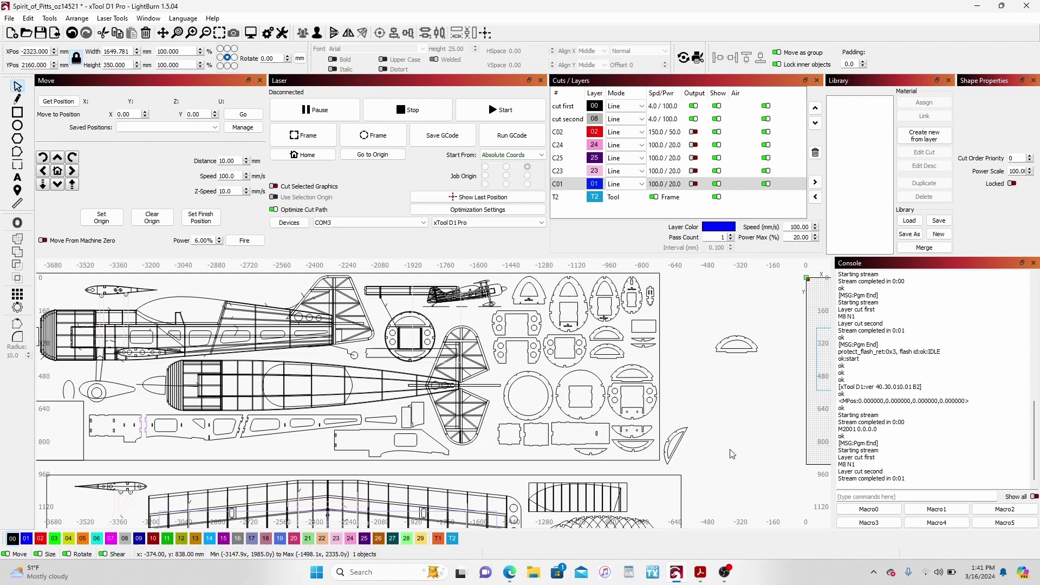
{"action": "scroll", "coordinate": [472, 426], "scroll_direction": "up", "scroll_amount": 3}
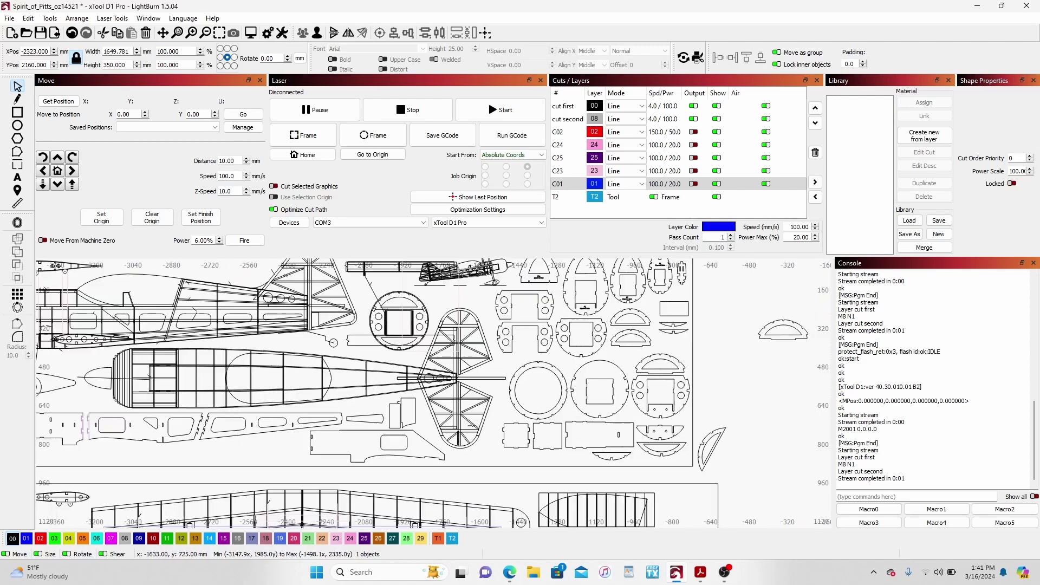
{"action": "scroll", "coordinate": [472, 426], "scroll_direction": "down", "scroll_amount": 3}
{"action": "scroll", "coordinate": [501, 440], "scroll_direction": "up", "scroll_amount": 3}
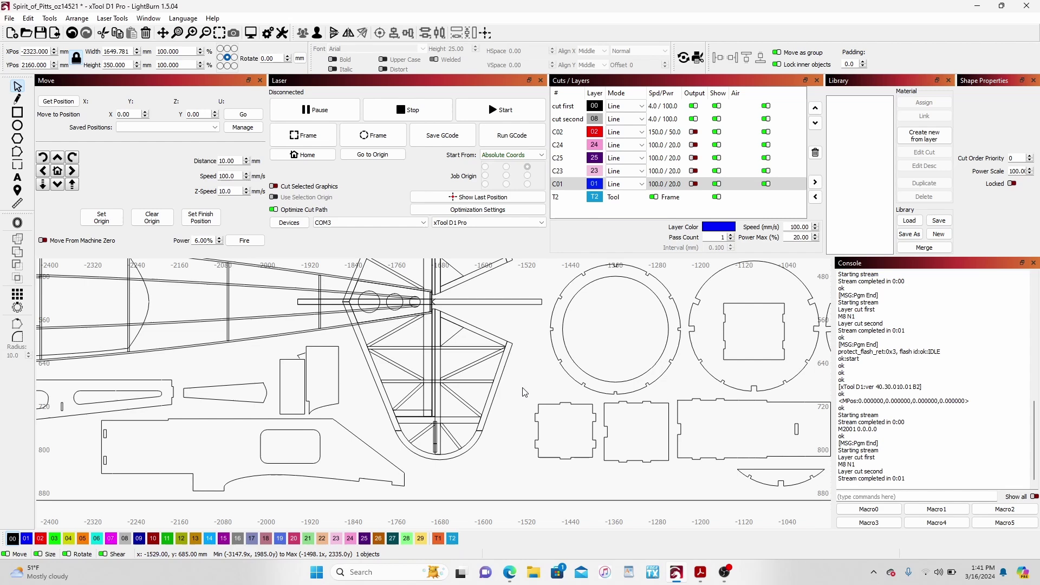
- Zoom out until the fuselage and wing sheets, dashed outline and upright strip all fit
{"action": "scroll", "coordinate": [524, 392], "scroll_direction": "down", "scroll_amount": 6}
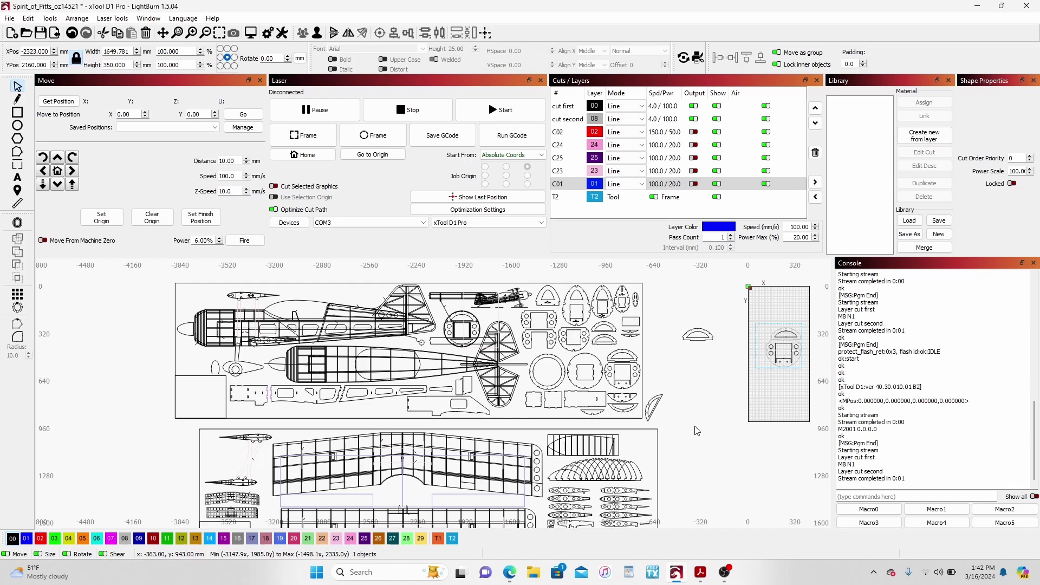
{"action": "scroll", "coordinate": [697, 431], "scroll_direction": "down", "scroll_amount": 3}
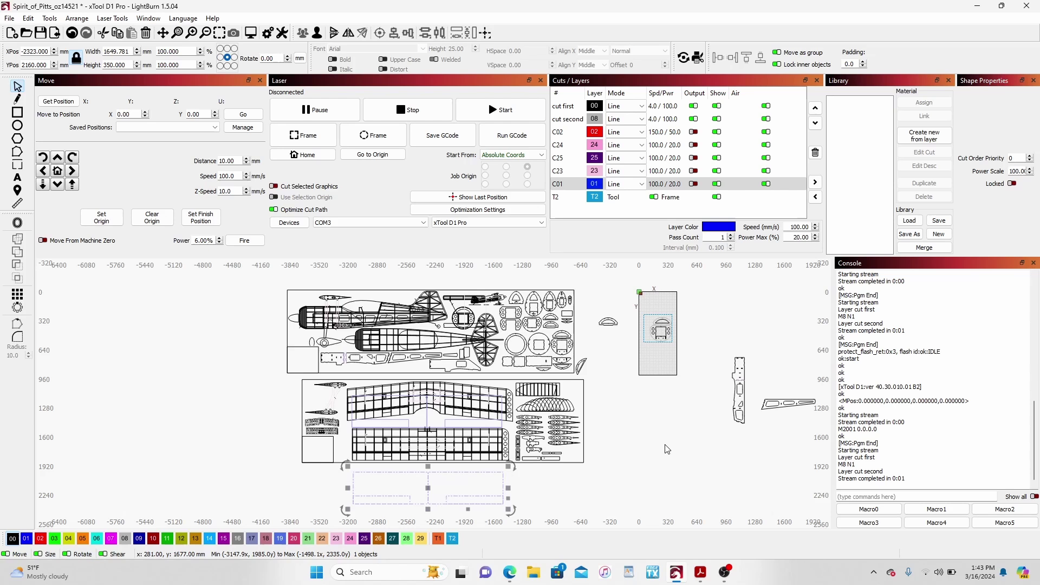